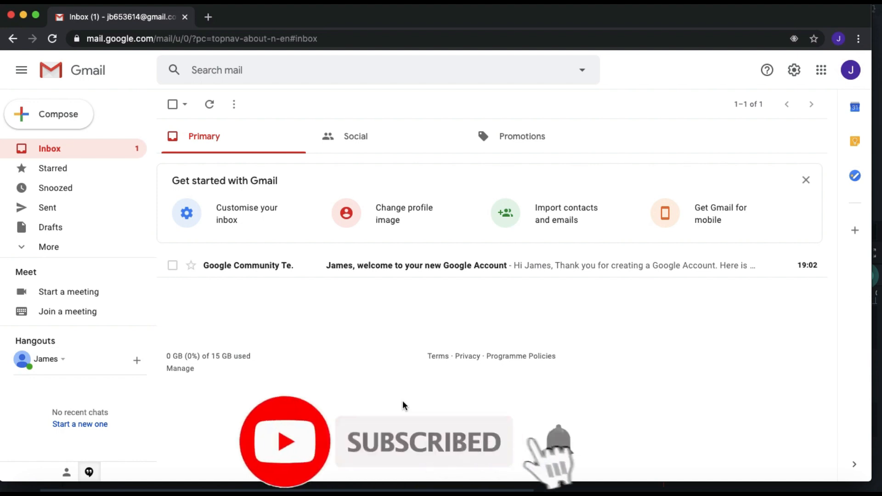
Open youtube.com in a new browser tab.
left_click(208, 18)
type("youtube.com")
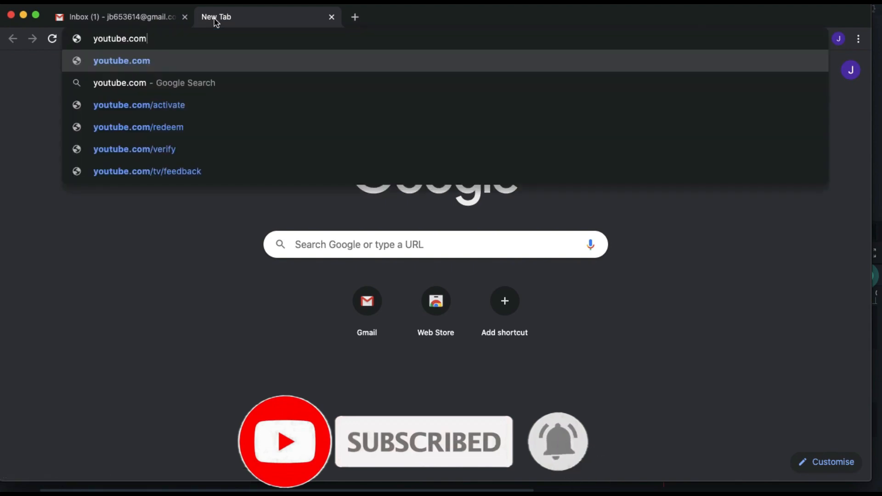
key("Return")
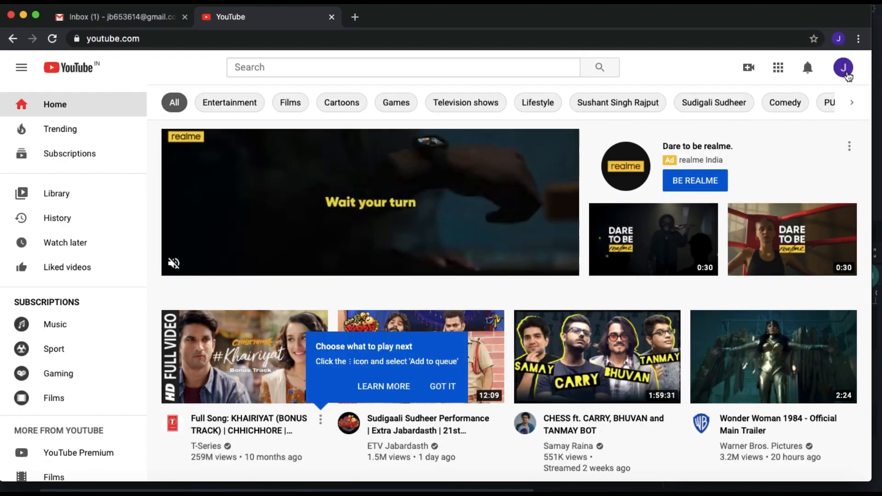
Start creating a YouTube channel for the signed-in account, choosing the custom name option.
left_click(848, 74)
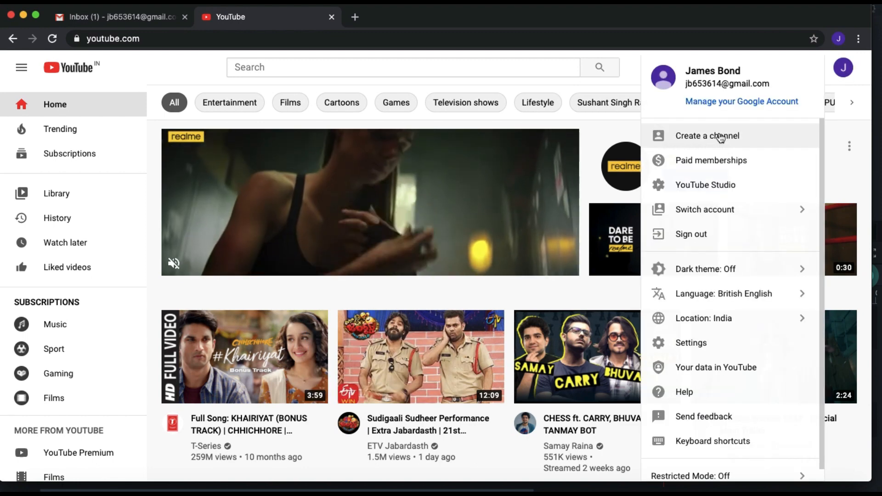
left_click(713, 135)
left_click(435, 373)
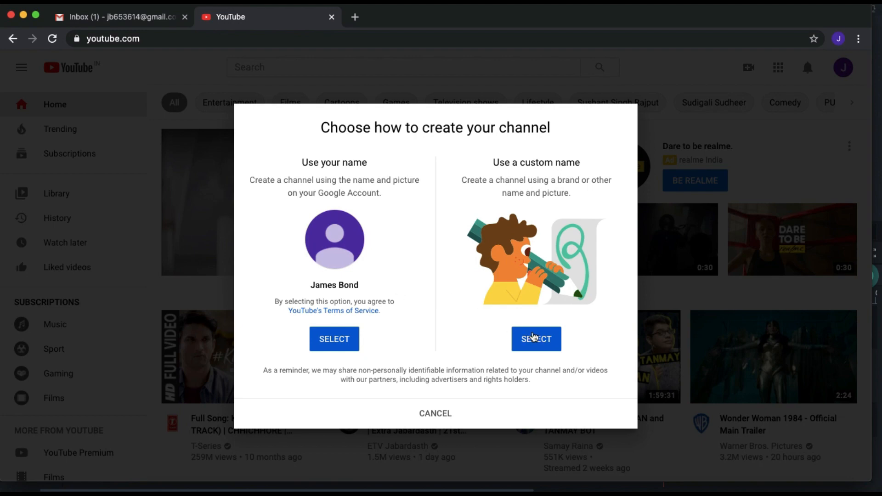
left_click(533, 336)
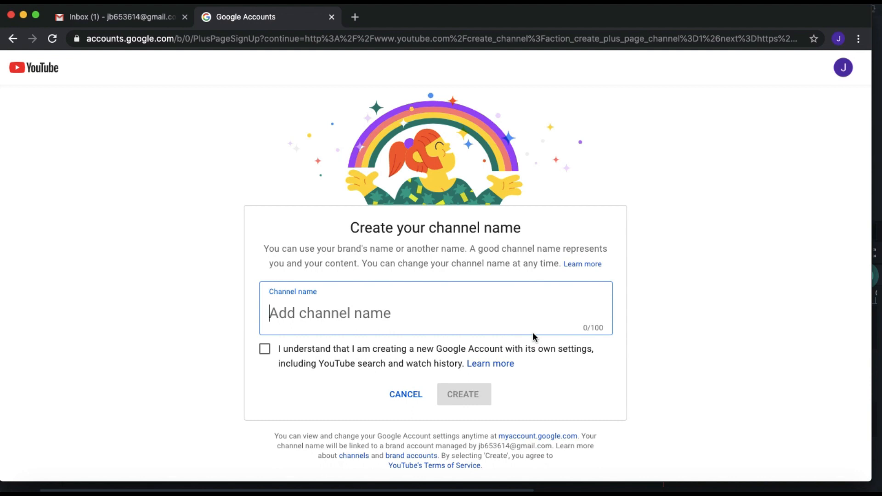
Name the channel "James Bond 007", accept the new Google Account acknowledgement and create the channel.
type("James Bond 007")
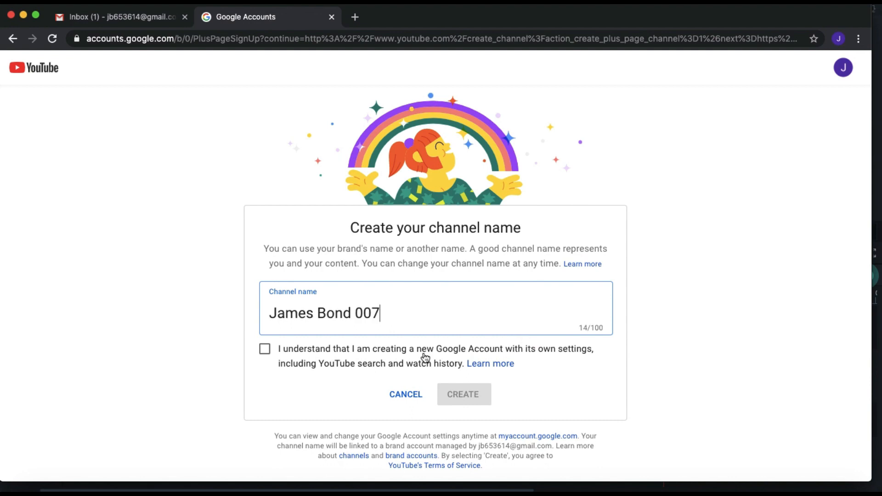
left_click(285, 352)
left_click(469, 395)
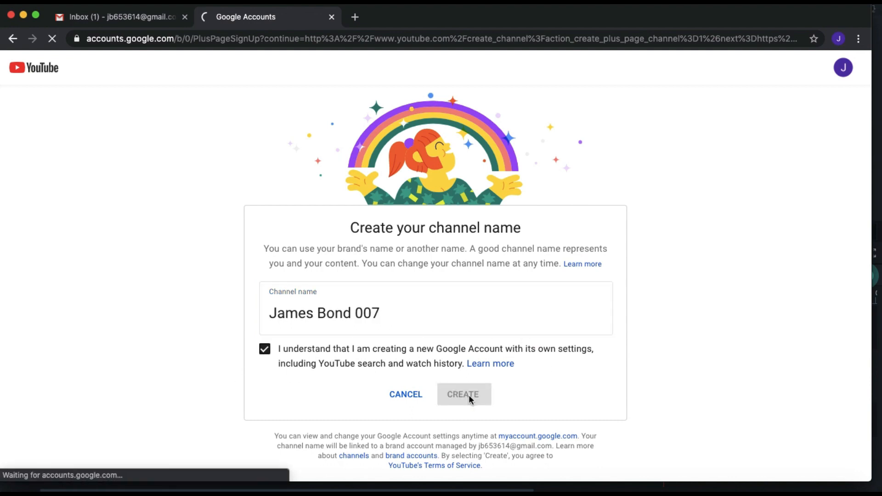
scroll(764, 279, "down", 3)
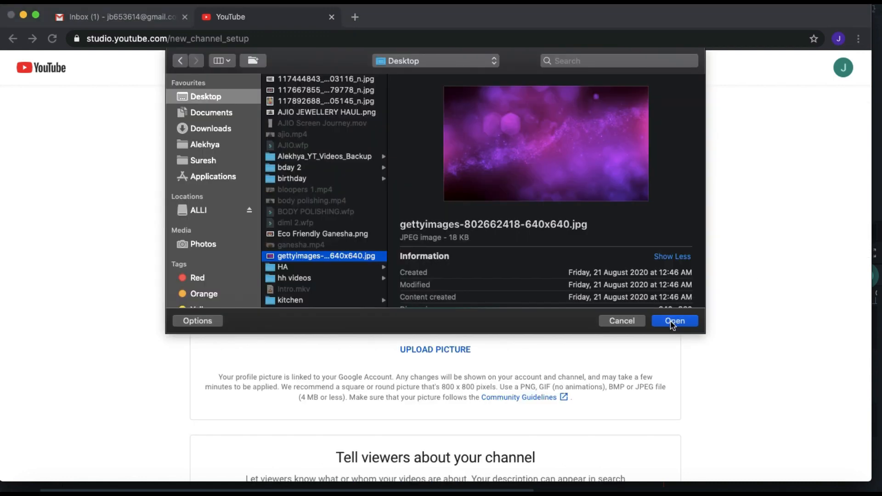
left_click(674, 321)
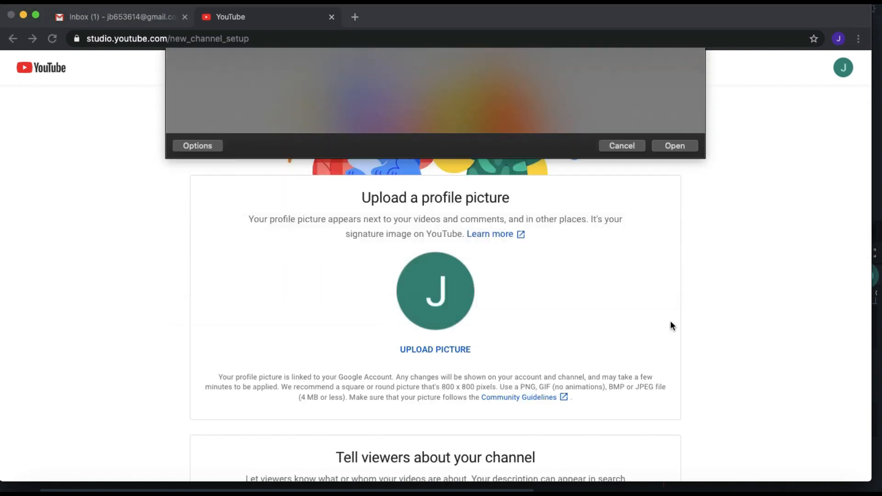
Enter "This is description" as the channel description and save the channel setup without adding any site links.
scroll(386, 325, "down", 5)
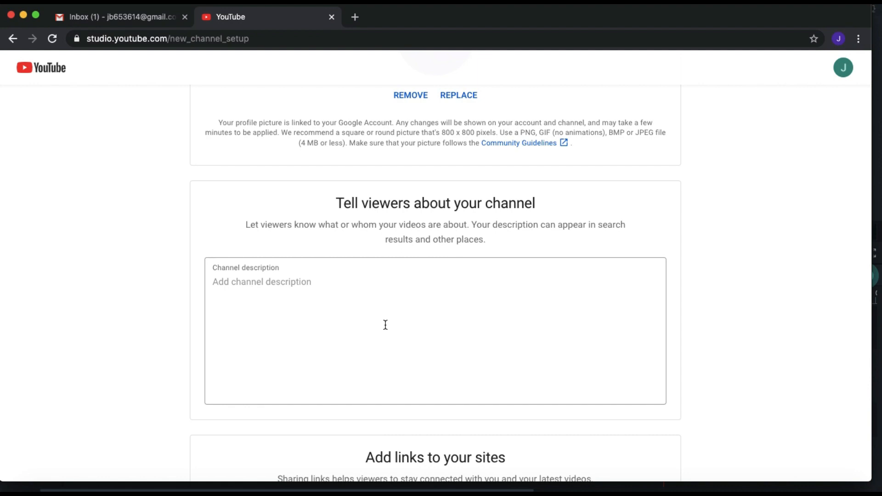
left_click(386, 325)
type("This is description")
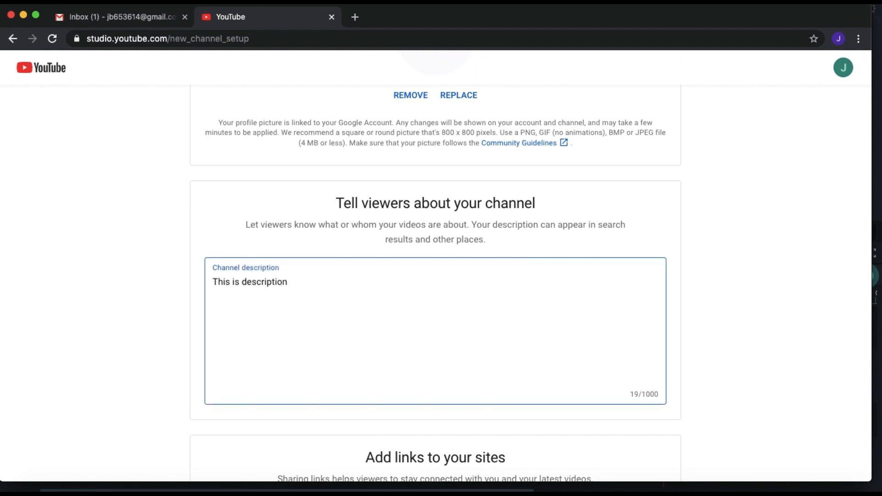
scroll(754, 325, "down", 7)
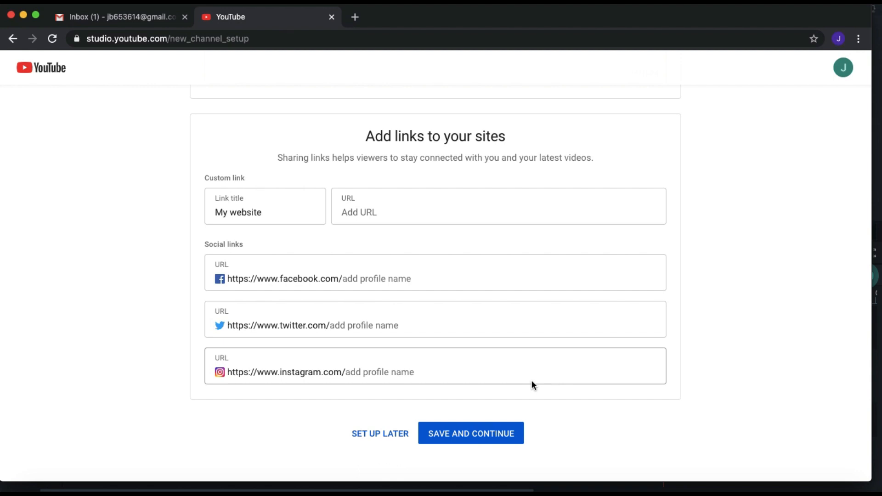
left_click(470, 437)
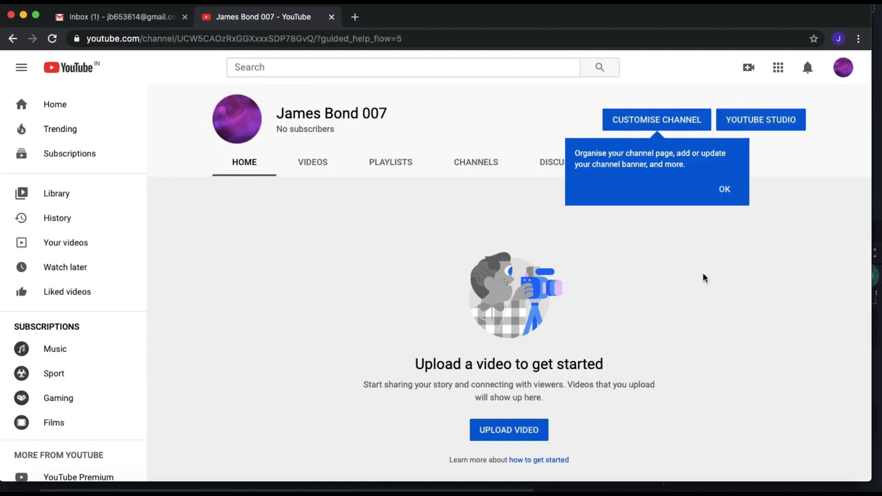
Dismiss the customisation hint and view the list of all channels belonging to the account.
left_click(725, 193)
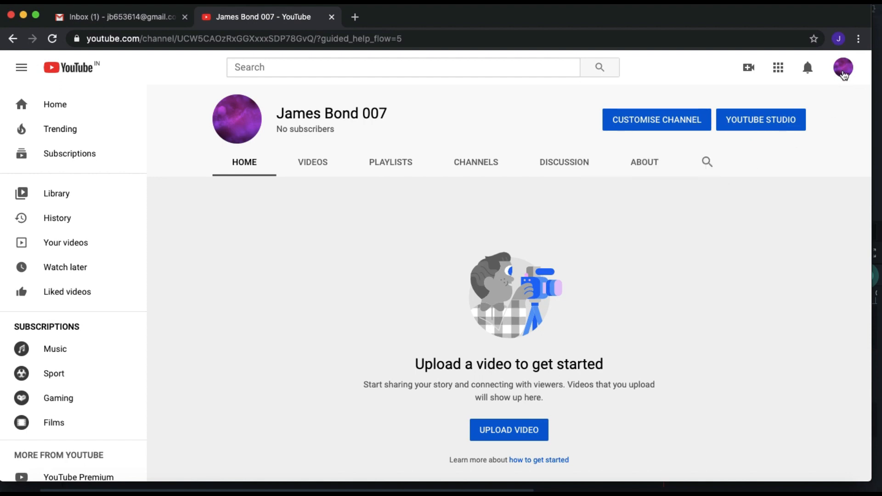
left_click(844, 69)
left_click(713, 203)
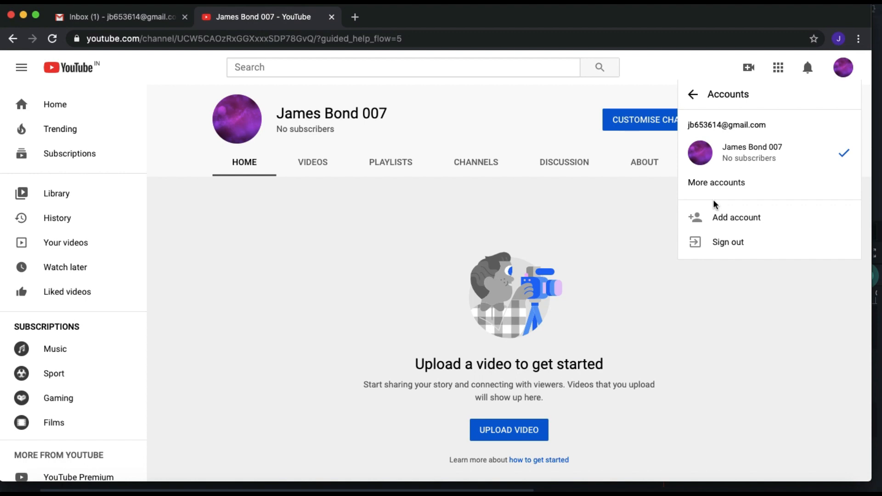
left_click(716, 185)
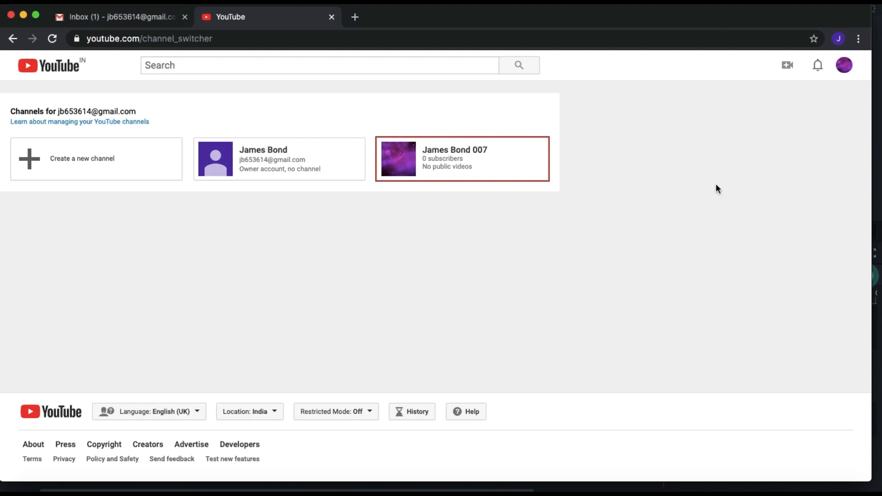
Open YouTube Studio for the new channel and close the Studio introduction video's tab.
left_click(845, 72)
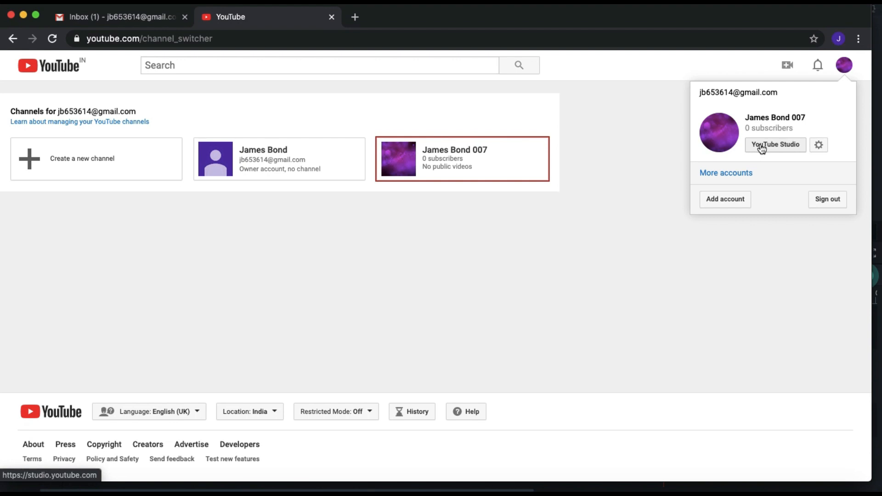
left_click(762, 146)
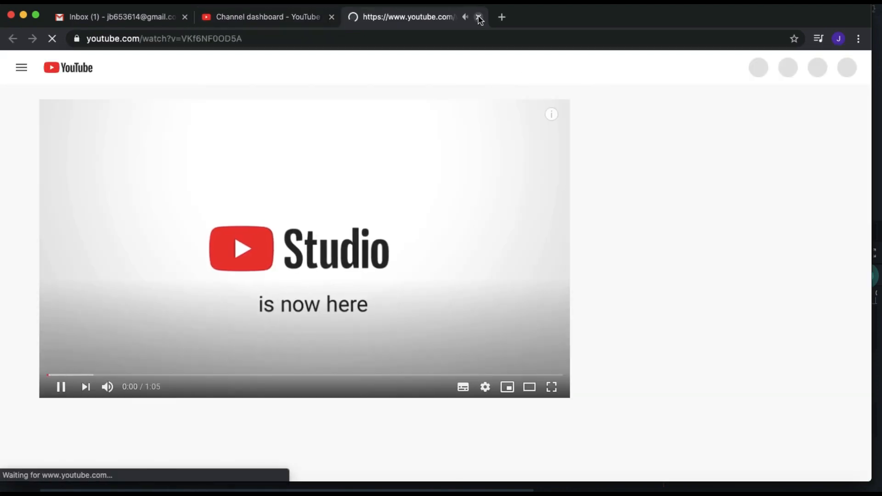
left_click(478, 17)
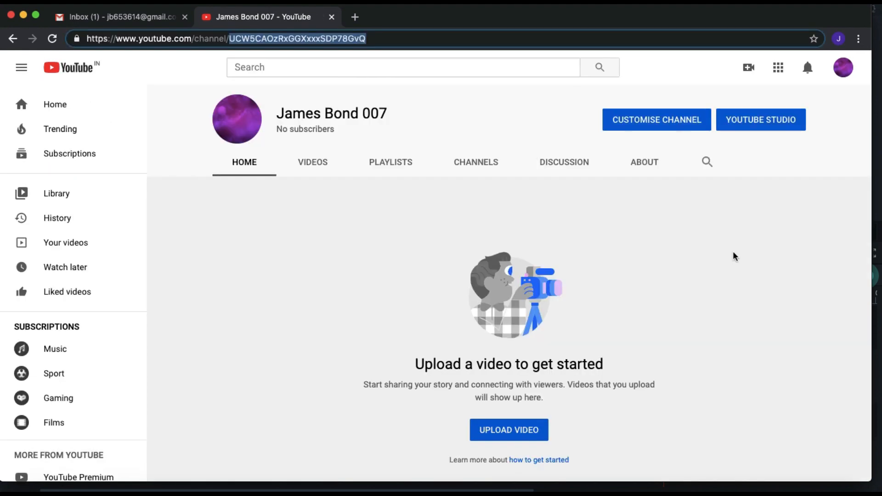
Open channel customisation and set the "Little Things" guitar banner as the channel art.
left_click(666, 129)
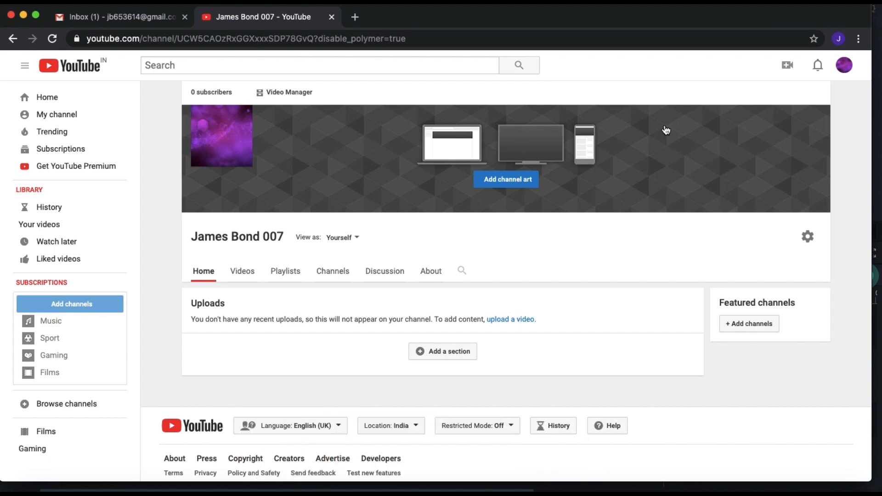
mouse_move(457, 101)
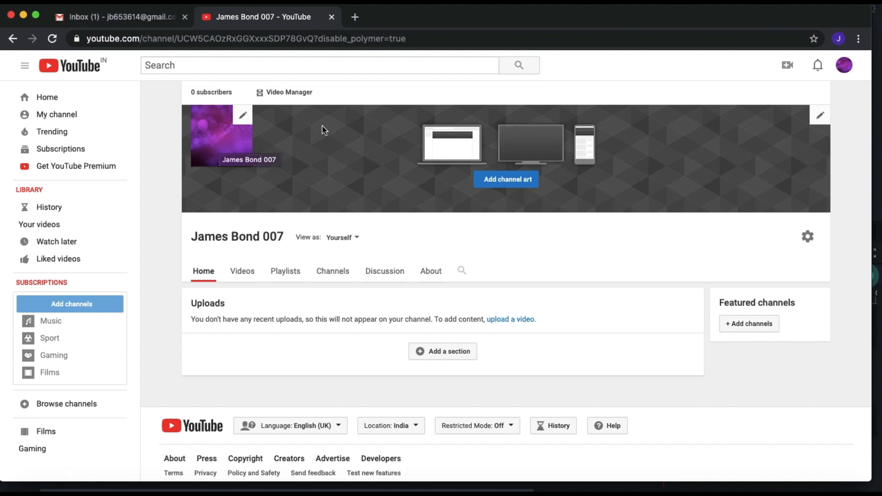
left_click(518, 185)
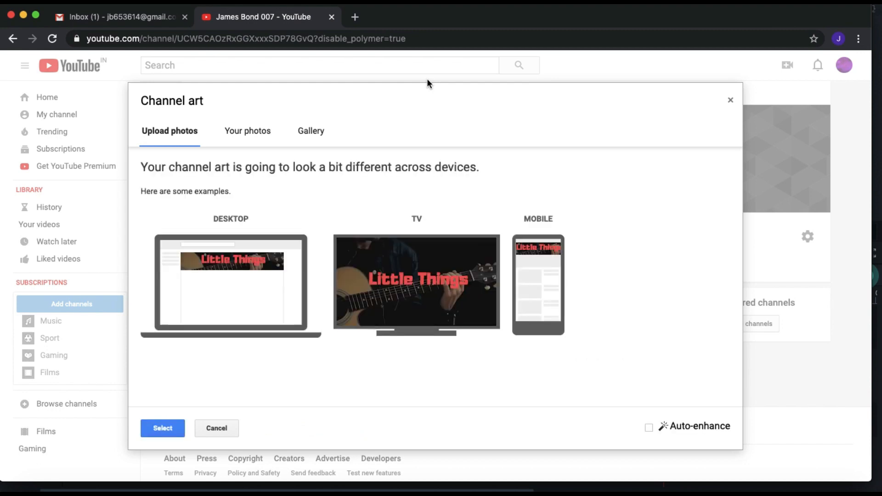
left_click(171, 431)
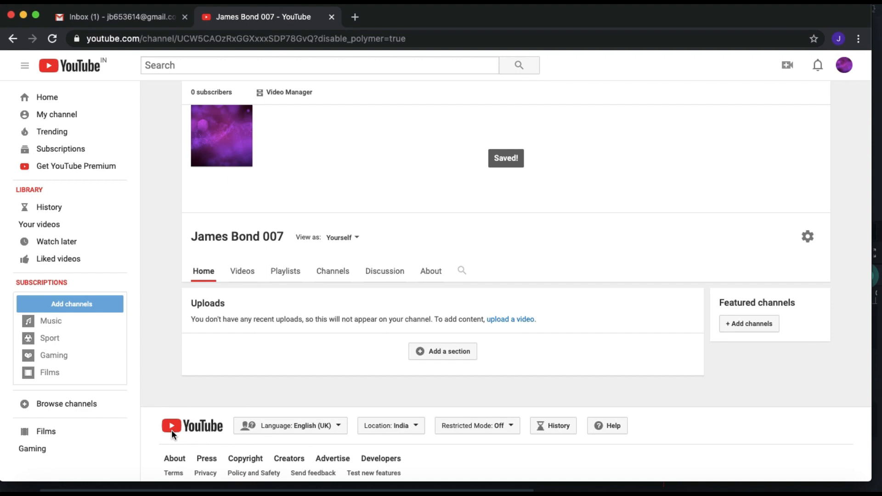
View the channel as a returning subscriber and look over its home page.
left_click(357, 238)
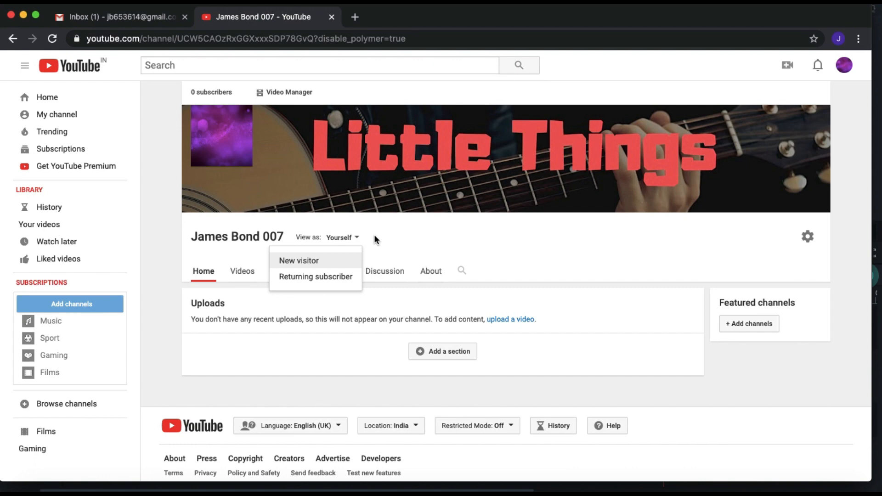
left_click(321, 279)
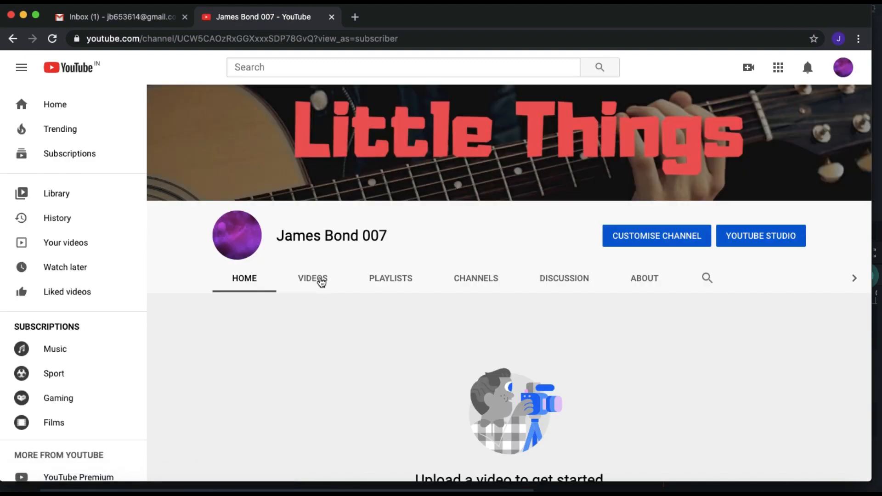
scroll(322, 274, "down", 2)
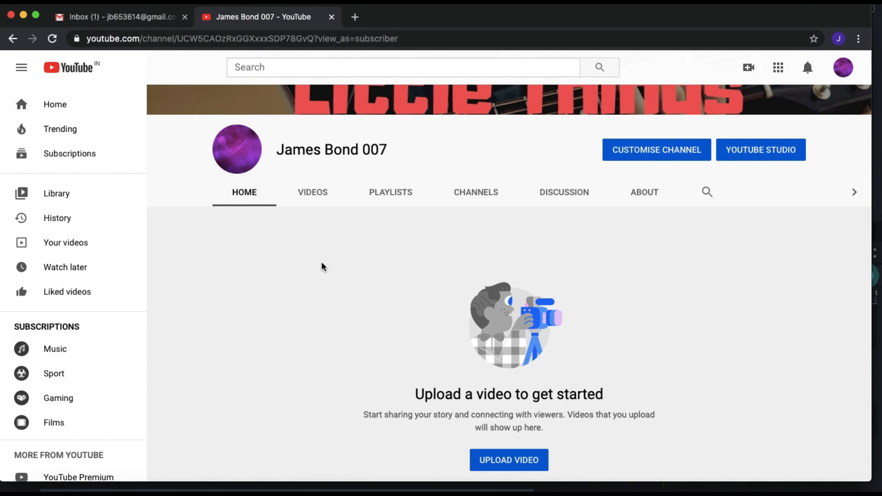
scroll(640, 313, "down", 3)
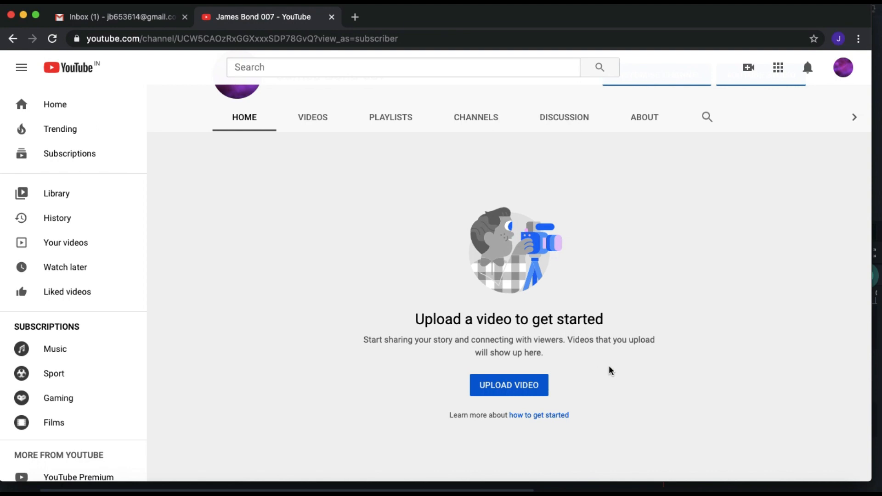
scroll(612, 370, "up", 5)
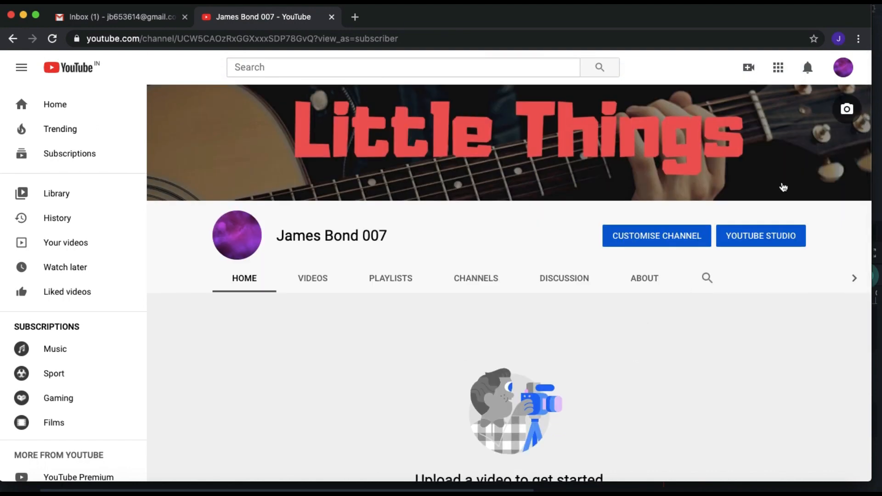
left_click(848, 73)
left_click(848, 73)
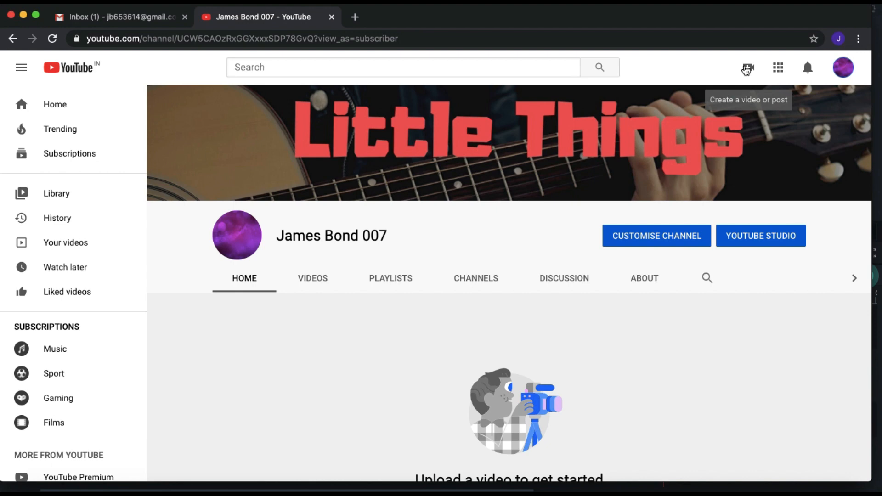
Start a new video upload for the channel and bring up the Upload videos dialog.
left_click(747, 70)
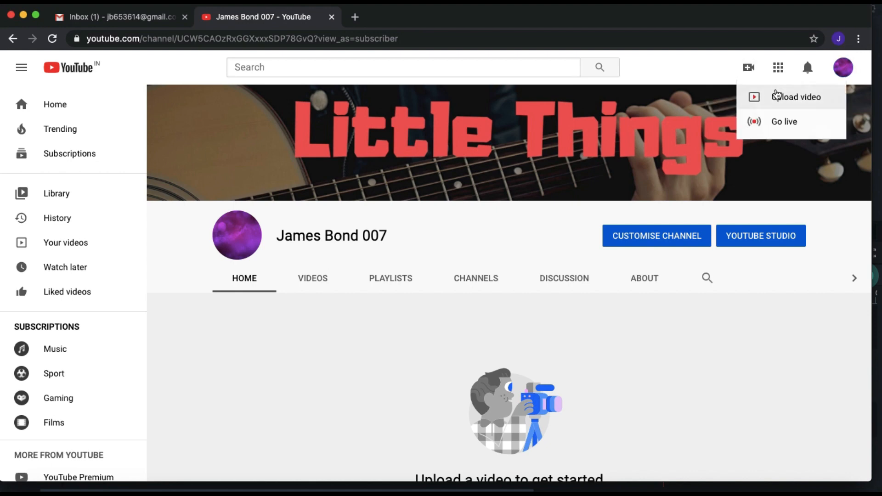
left_click(775, 101)
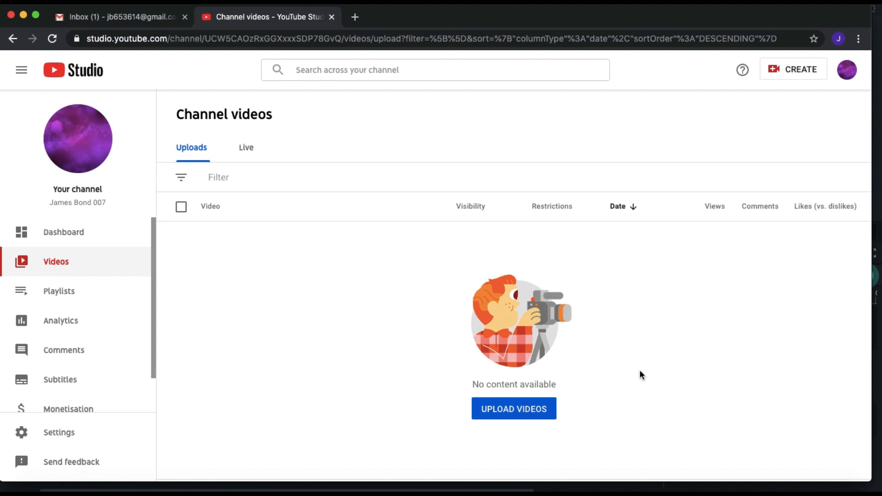
left_click(511, 409)
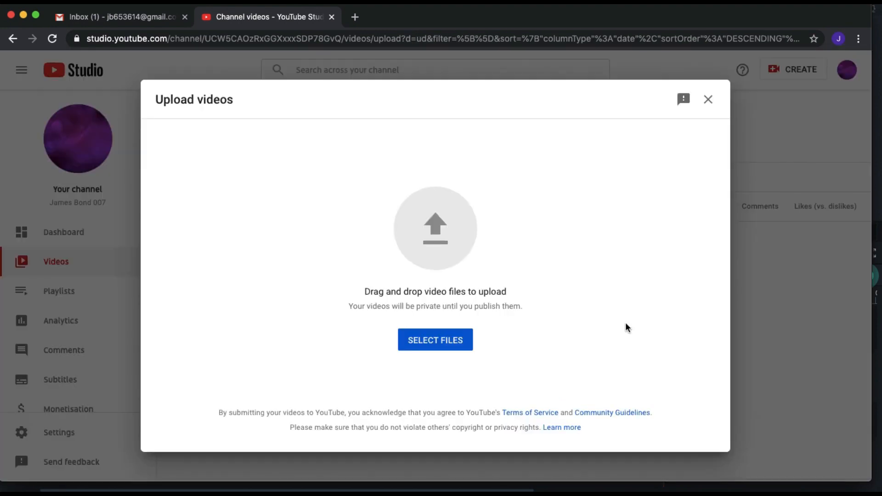
Select the video file "HA Intro - 1.mp4" from the Desktop and upload it.
left_click(409, 341)
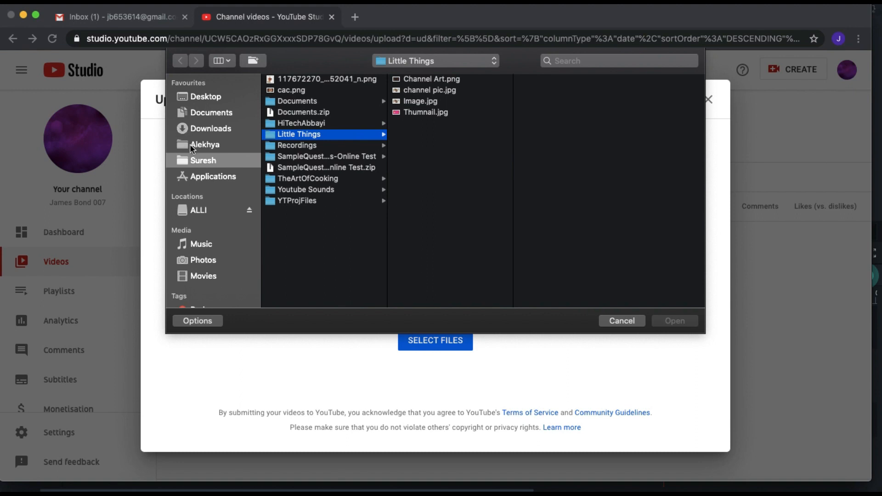
left_click(207, 97)
key("h")
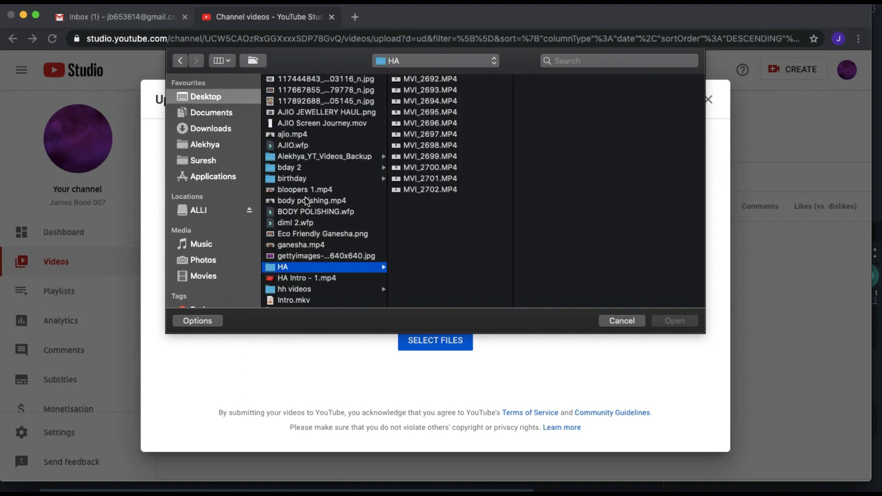
left_click(307, 279)
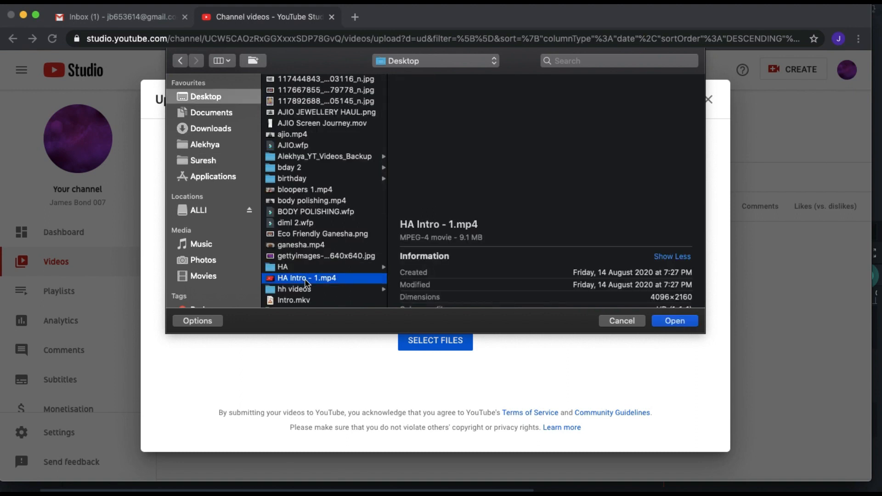
left_click(674, 322)
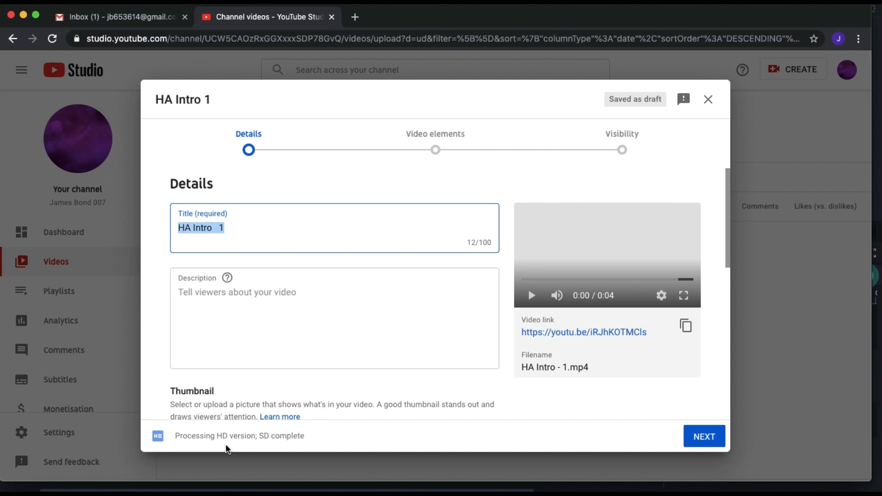
Set the video's title to "Intro - HiTech Abbayi" and its description to "hello".
type("Intro")
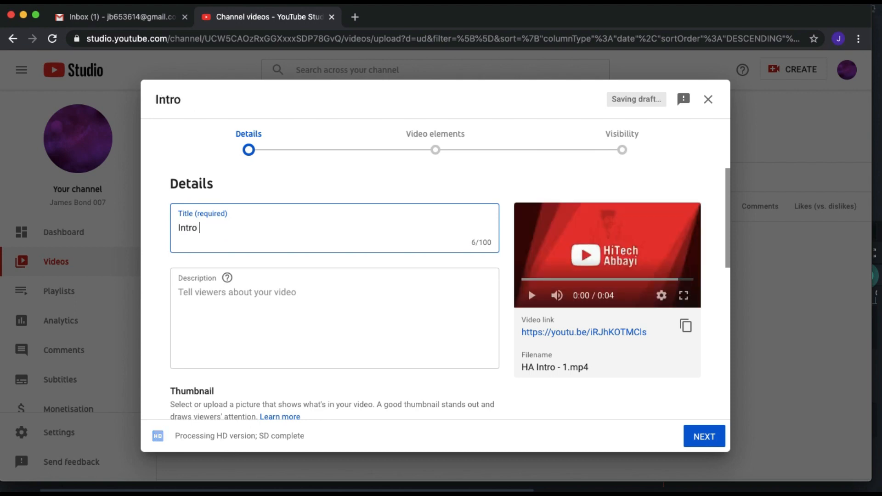
type(" - HiTech Abbayi")
key("Tab")
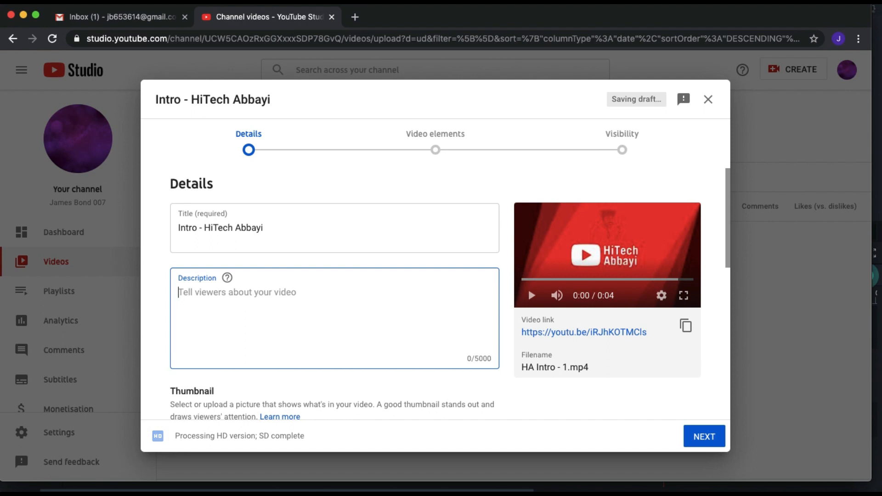
type("hello")
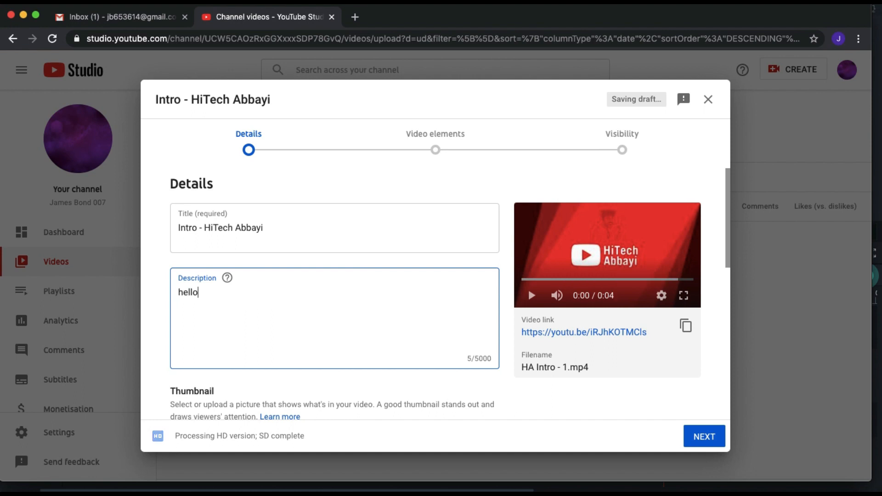
Open the account verification page required for custom thumbnails, then close its tab to return to the draft.
scroll(158, 267, "down", 5)
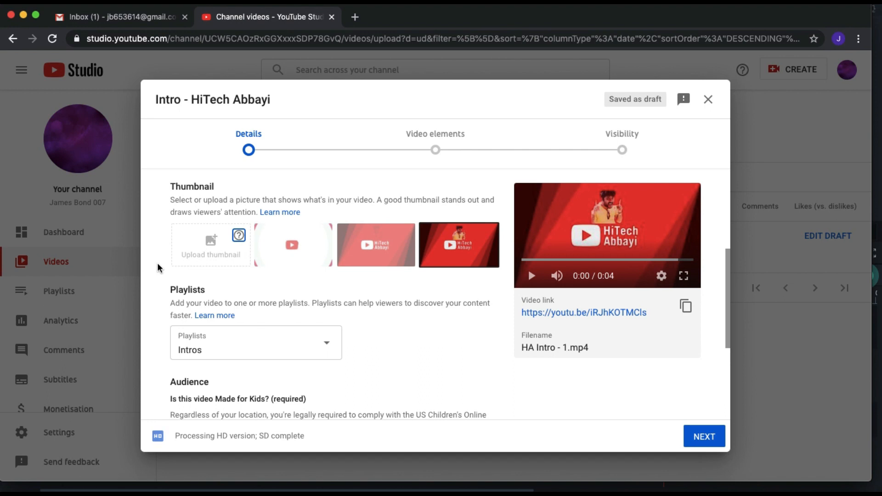
mouse_move(239, 238)
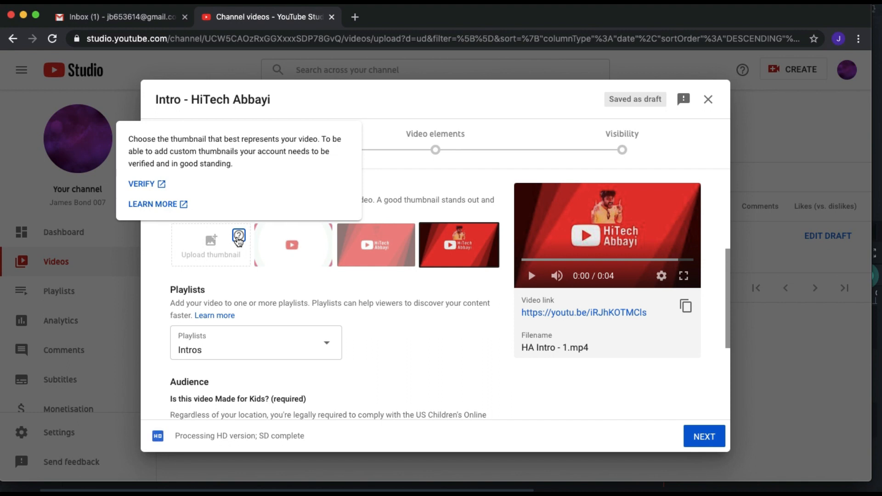
left_click(143, 184)
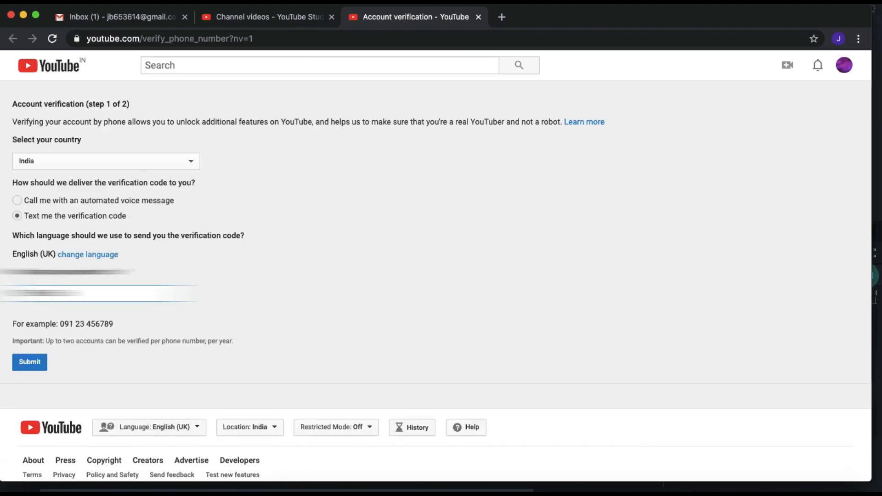
key("super+w")
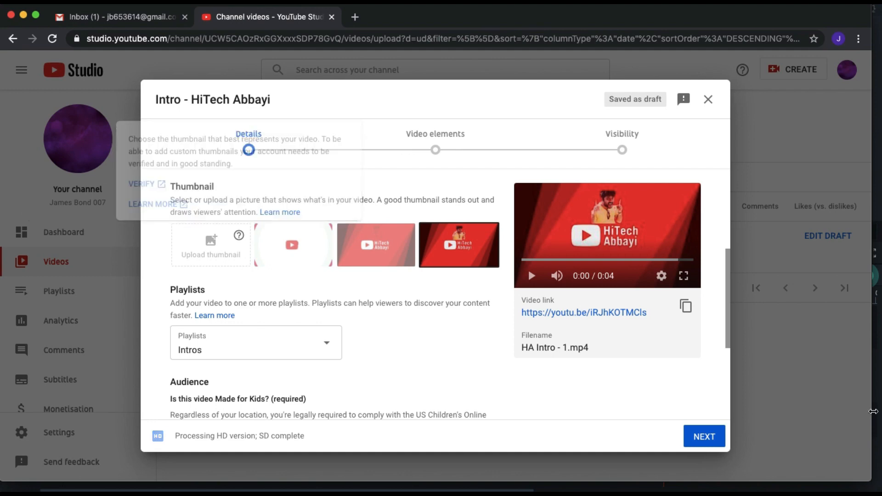
Close and reopen the "Intro - HiTech Abbayi" draft, and browse the Desktop for a custom thumbnail image.
left_click(707, 101)
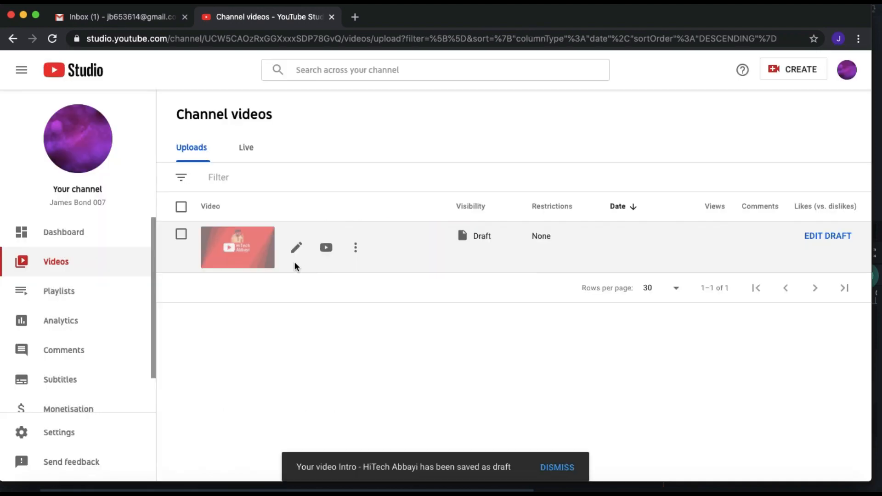
left_click(297, 250)
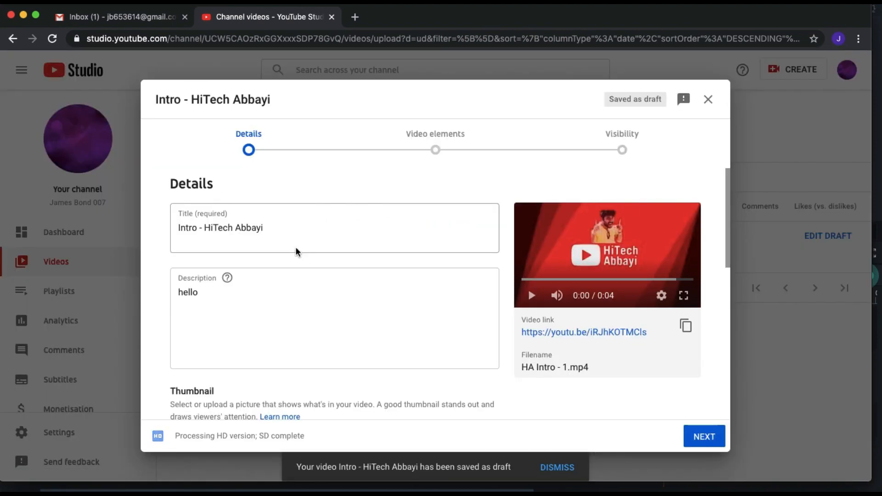
scroll(296, 250, "down", 3)
scroll(296, 251, "down", 2)
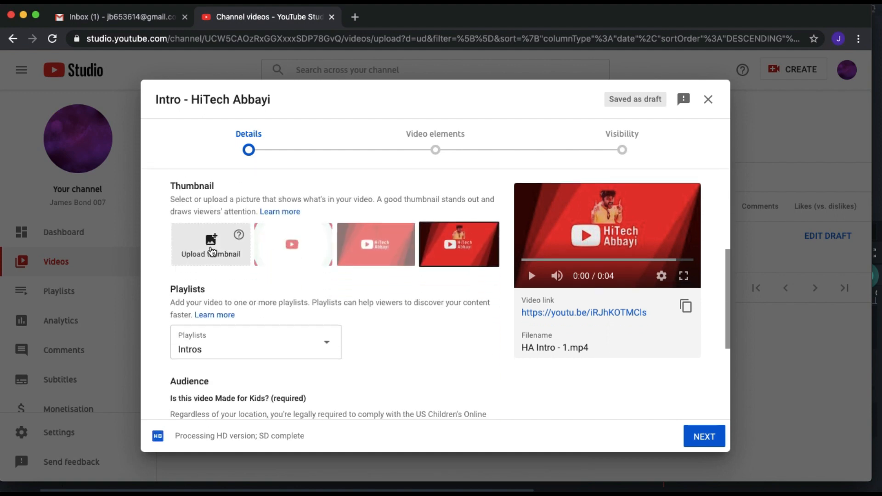
left_click(211, 251)
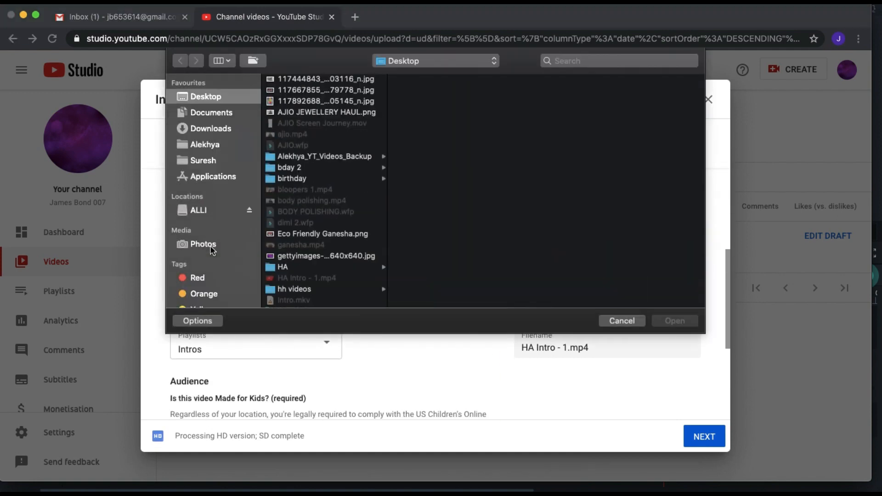
left_click(304, 261)
double_click(304, 261)
Create a public playlist named "Intros" and add the video to it.
scroll(233, 335, "down", 2)
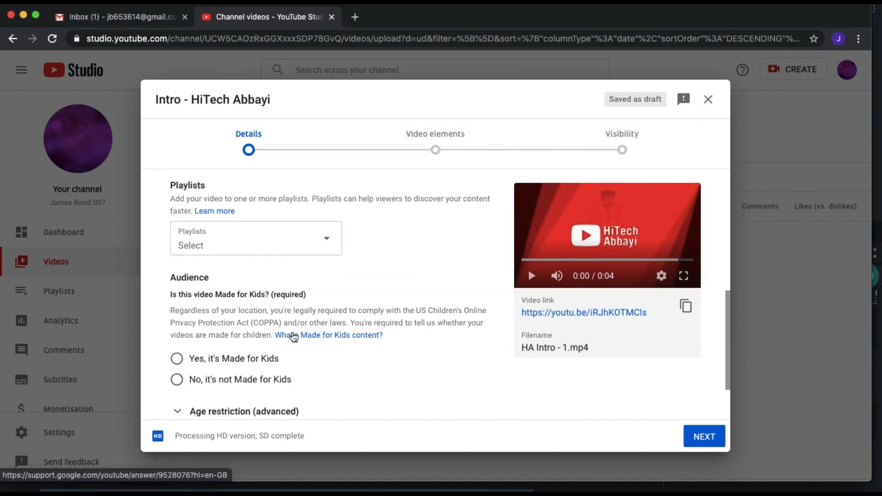
left_click(331, 244)
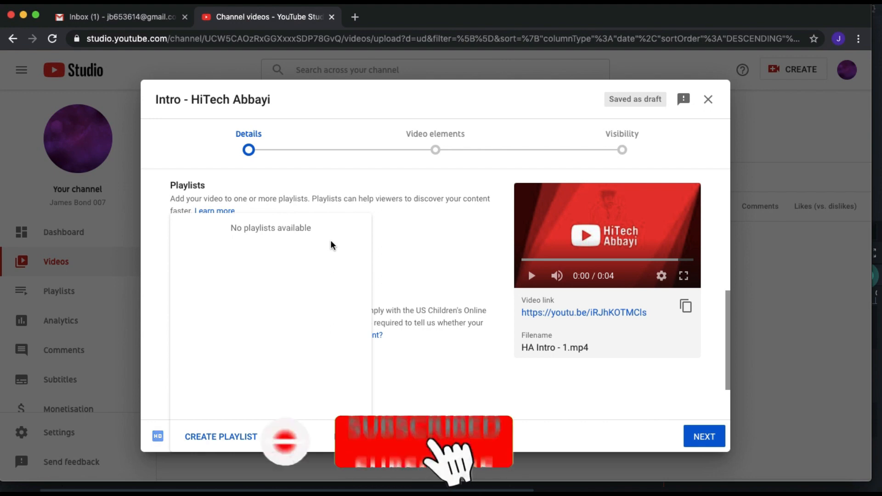
left_click(210, 437)
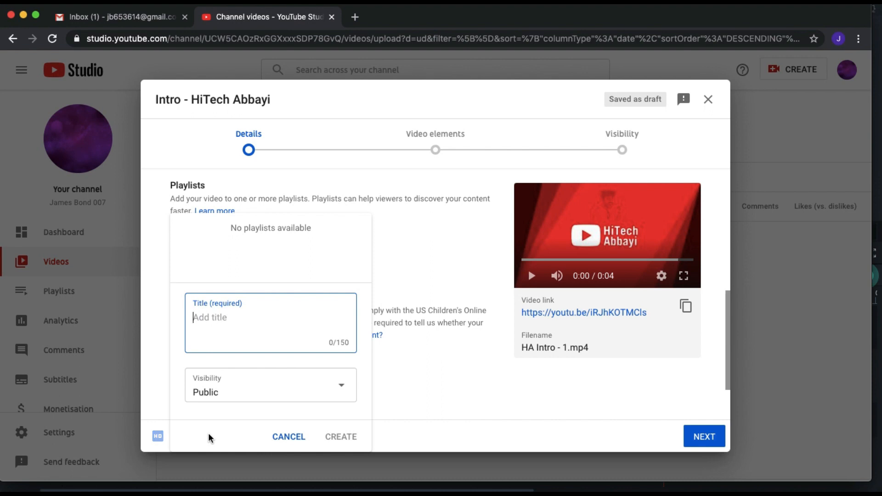
type("Intros")
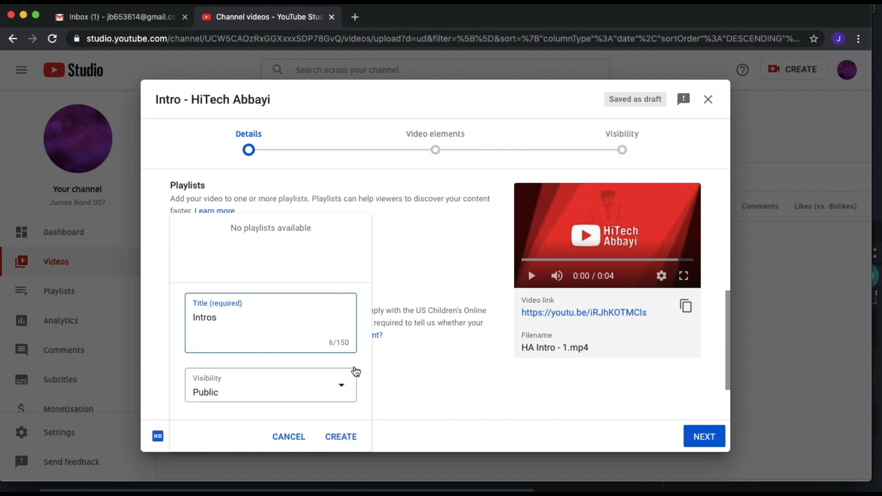
left_click(335, 393)
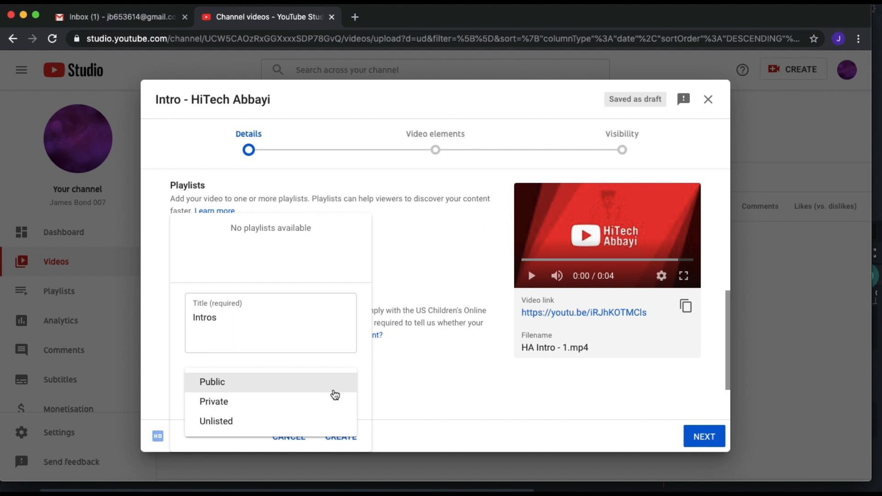
left_click(334, 391)
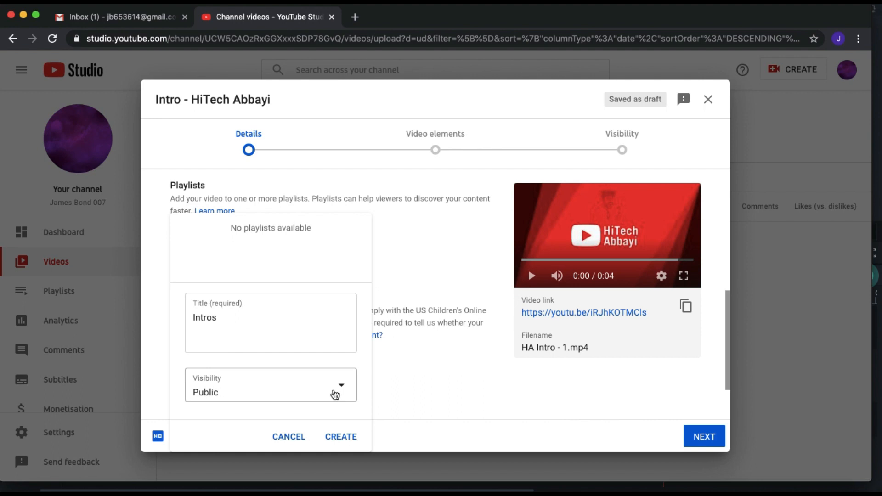
left_click(341, 437)
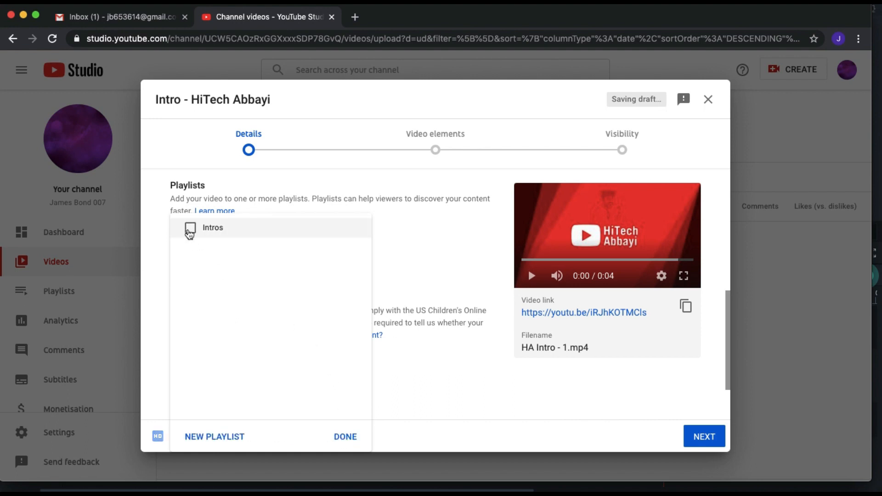
left_click(190, 228)
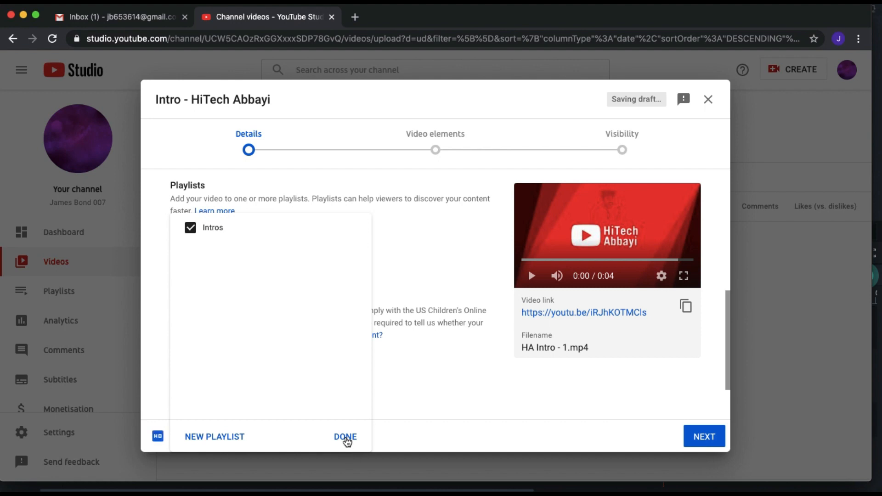
left_click(346, 438)
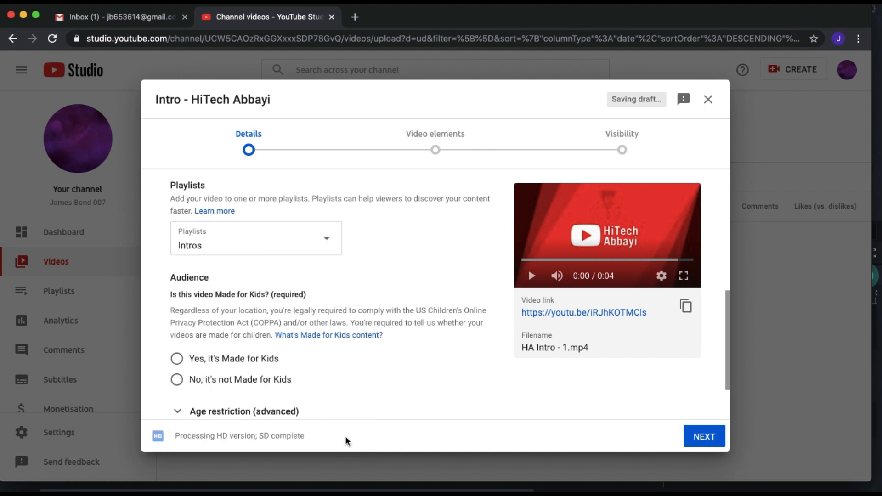
Mark the video as not Made for Kids and expand the advanced age restriction settings.
scroll(445, 323, "up", 1)
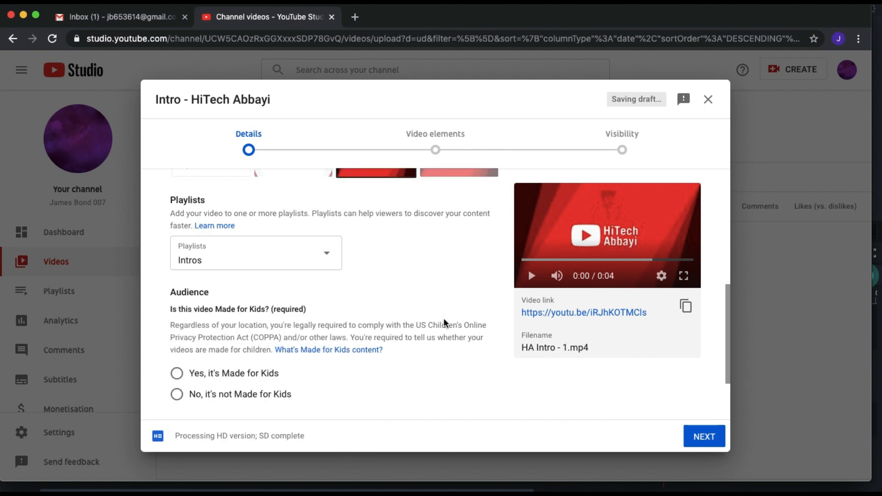
scroll(445, 302, "down", 1)
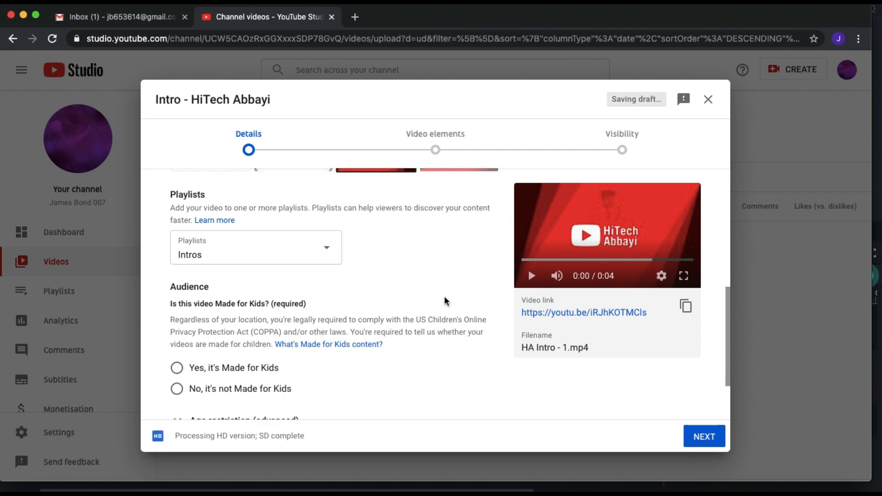
scroll(445, 301, "down", 2)
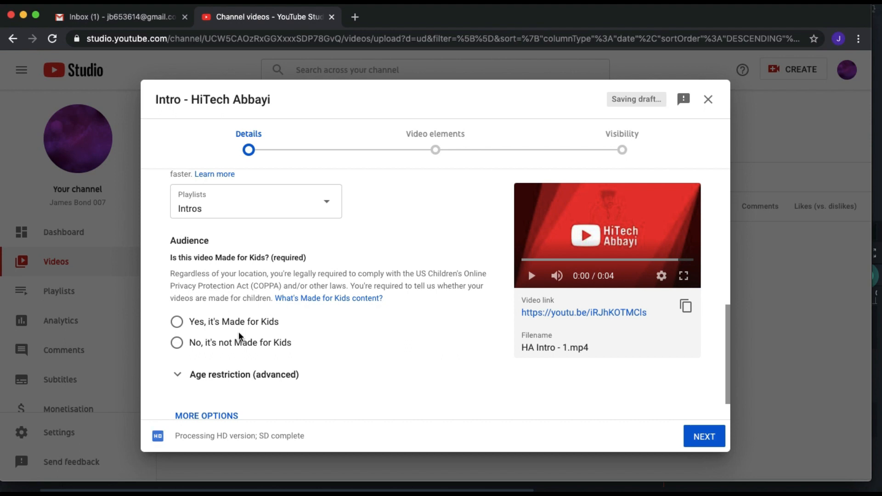
left_click(177, 343)
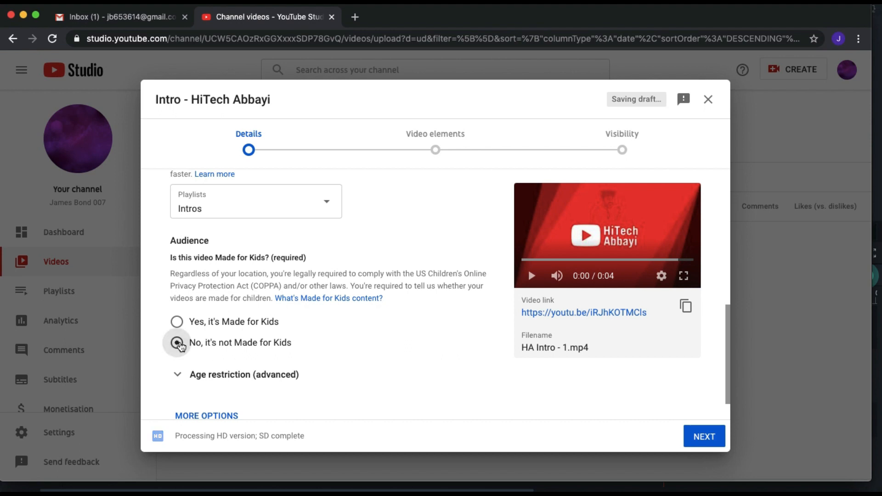
scroll(375, 337, "down", 2)
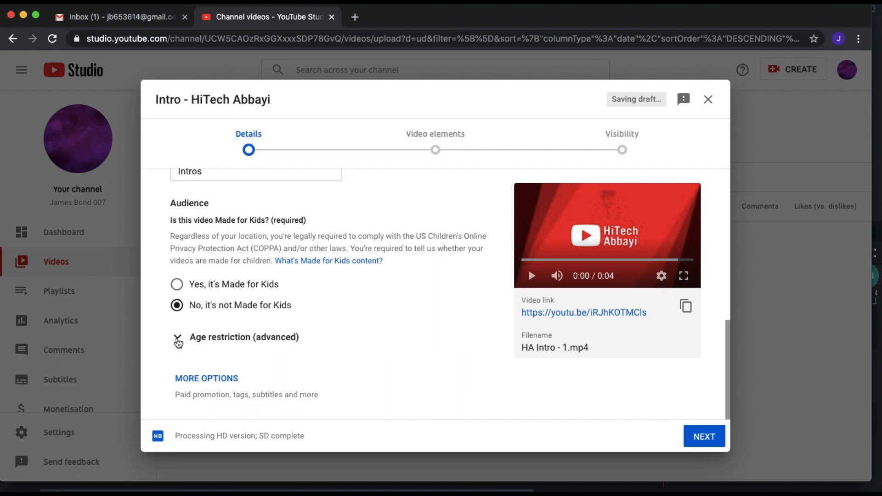
left_click(177, 337)
scroll(375, 311, "down", 1)
scroll(375, 312, "down", 4)
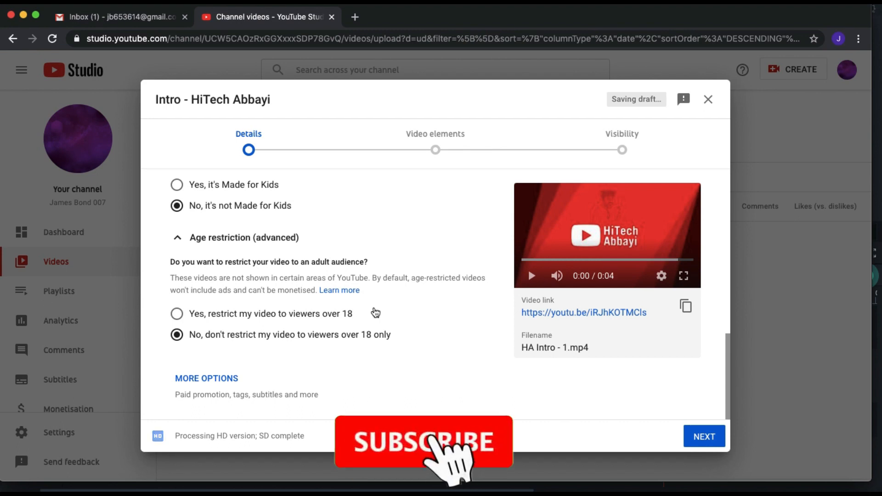
Expand the additional video options and review the paid promotion, tags, language and subtitles, and recording date and location settings.
left_click(189, 379)
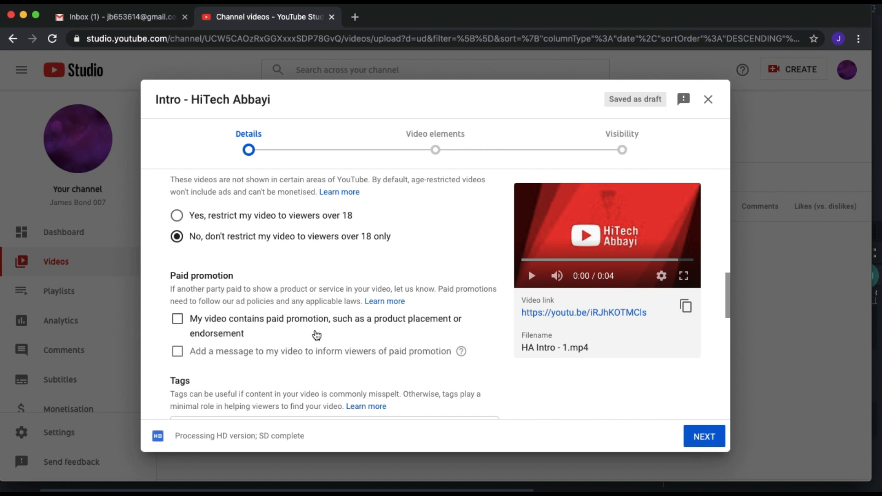
scroll(317, 335, "down", 4)
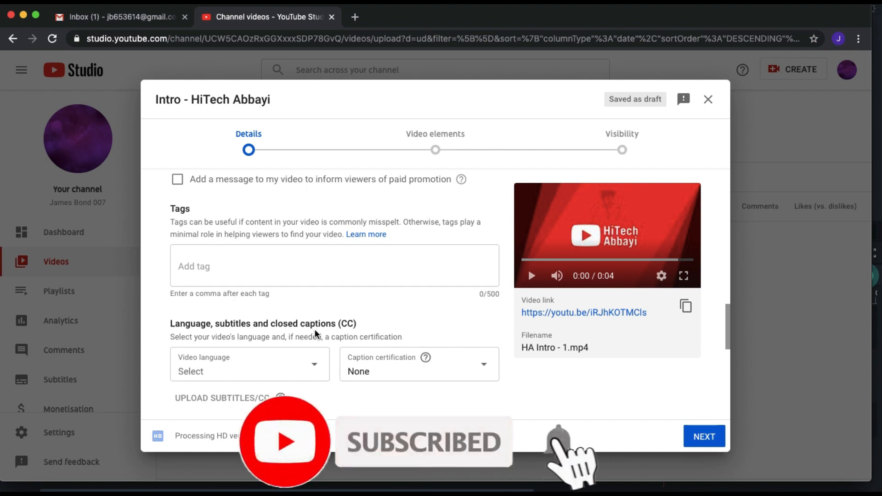
scroll(315, 329, "down", 2)
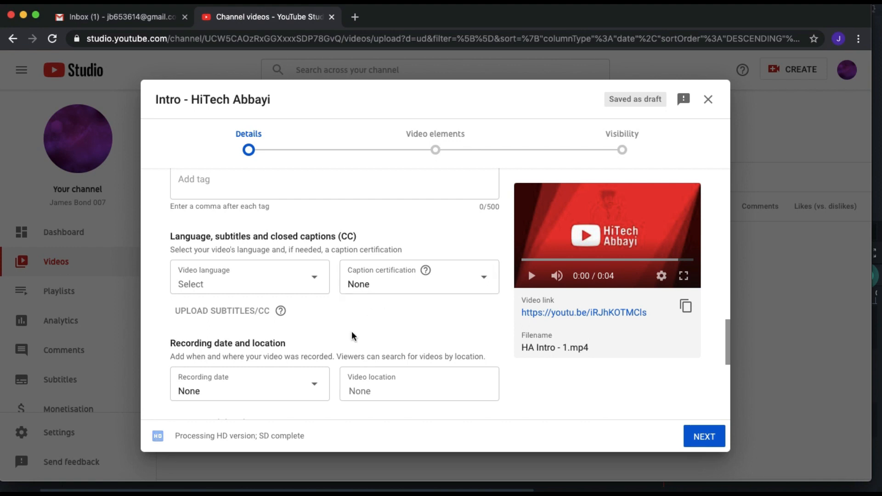
scroll(354, 317, "down", 2)
scroll(356, 307, "down", 1)
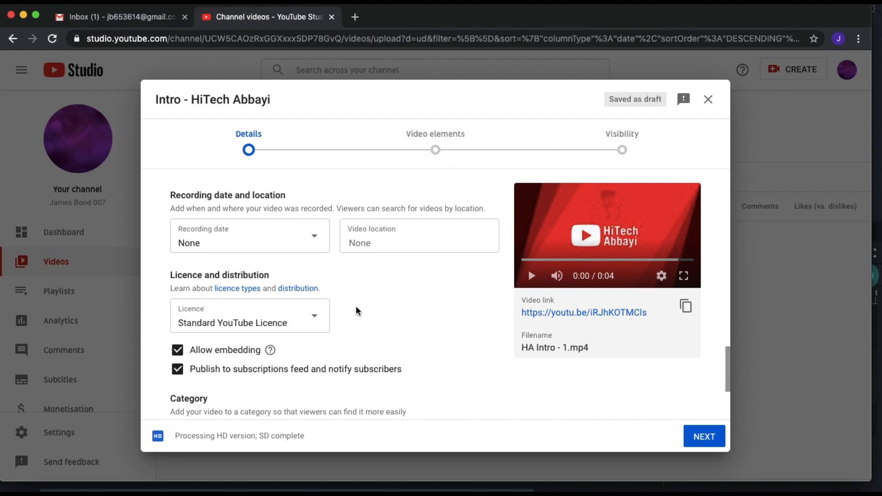
scroll(356, 308, "down", 1)
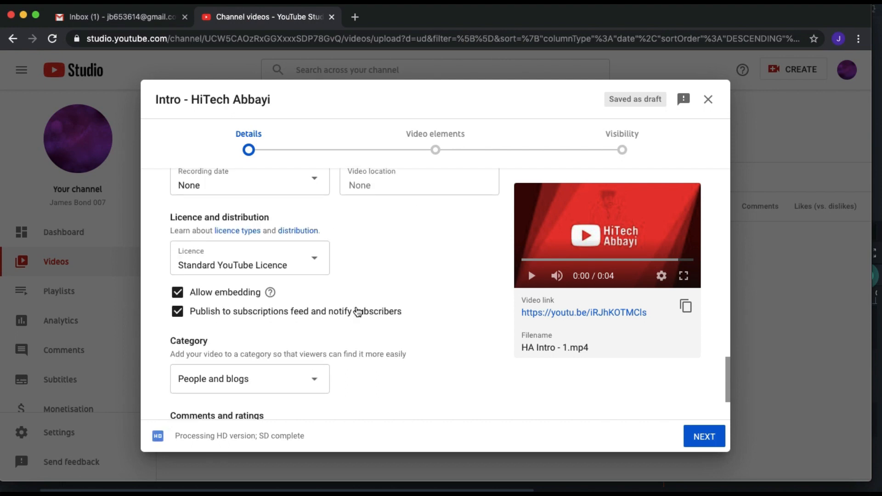
Examine the available licence types for the video, keeping Standard YouTube Licence selected.
left_click(315, 268)
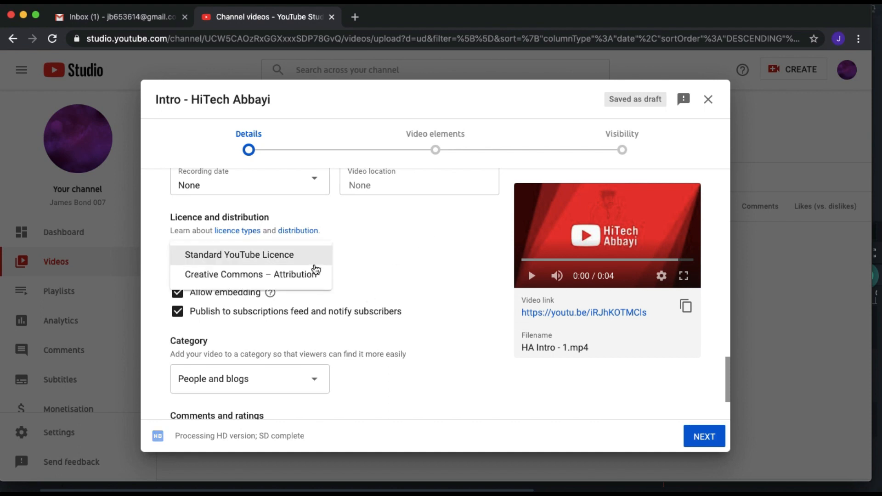
left_click(314, 263)
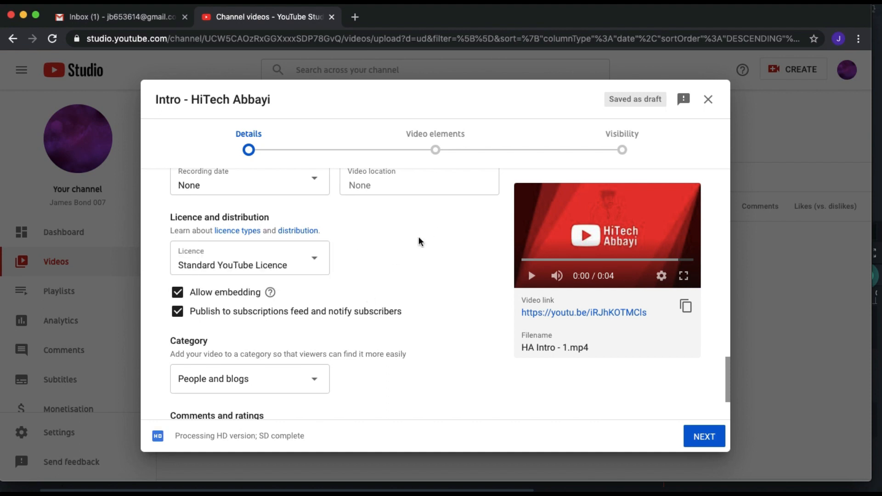
left_click(317, 261)
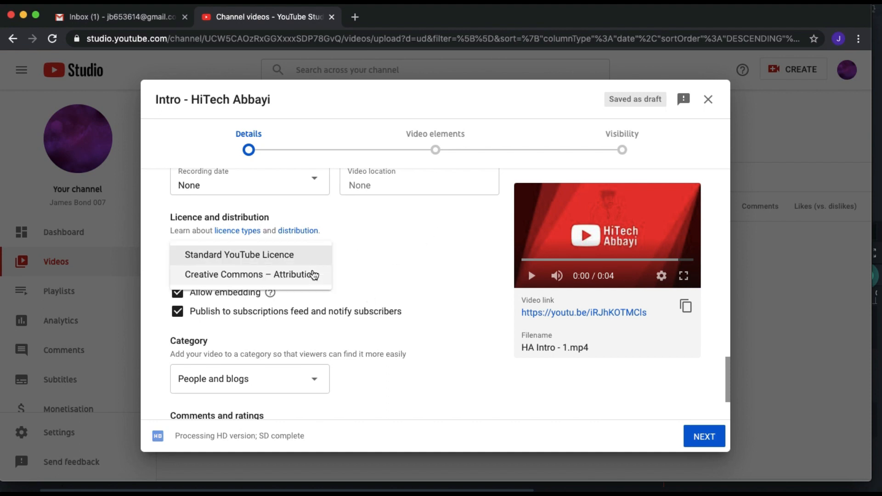
left_click(384, 261)
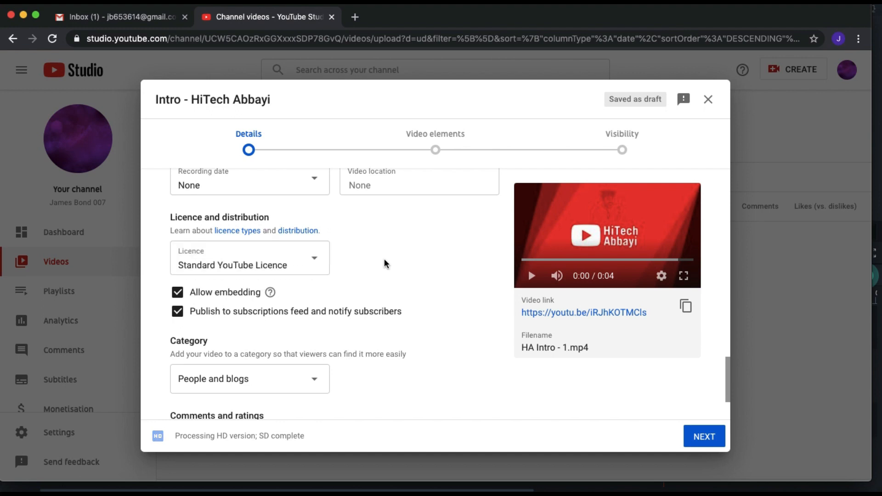
Look through the available video categories, keeping People and blogs selected.
scroll(385, 260, "down", 2)
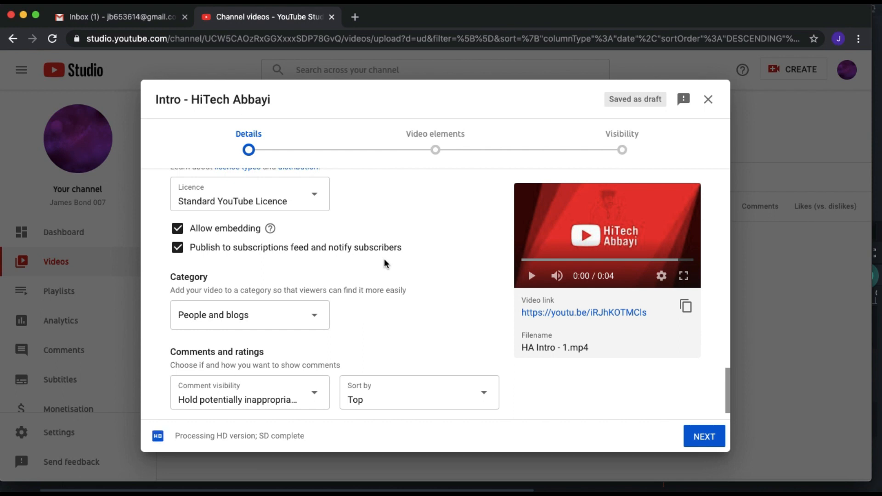
left_click(301, 322)
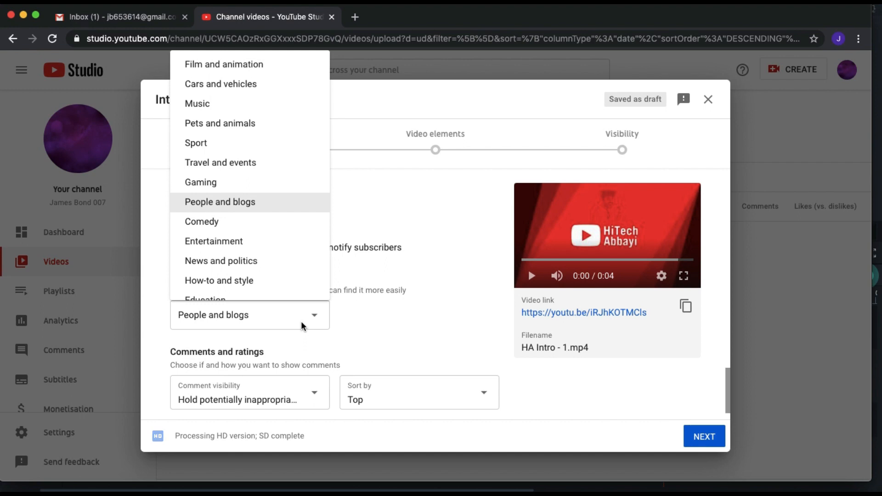
left_click(431, 249)
Review the comment visibility and comment sorting choices, keeping the existing selections.
scroll(429, 255, "down", 1)
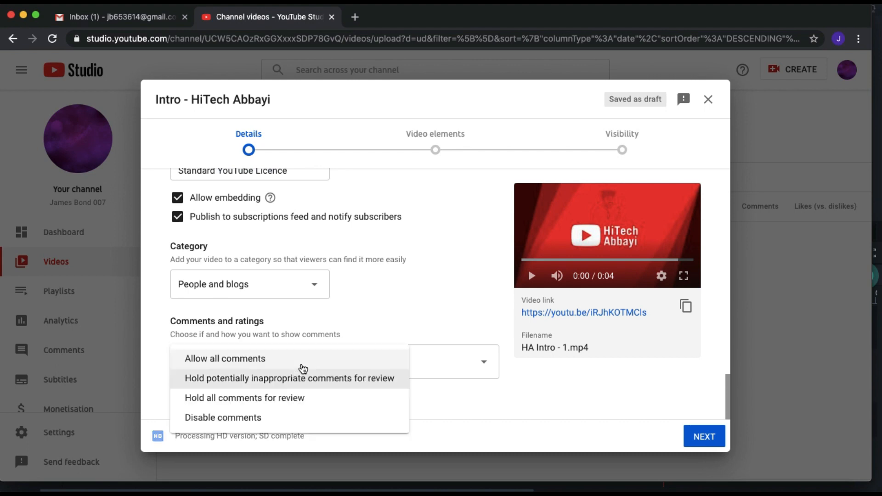
left_click(303, 369)
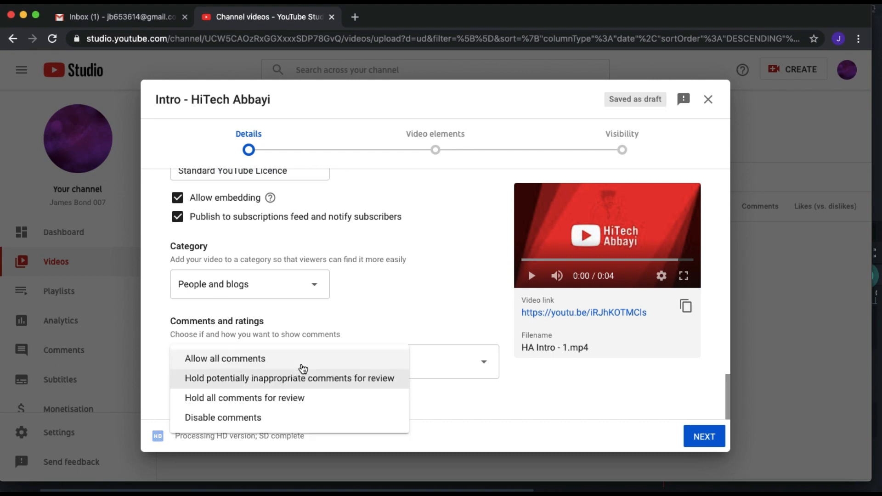
left_click(411, 289)
left_click(438, 375)
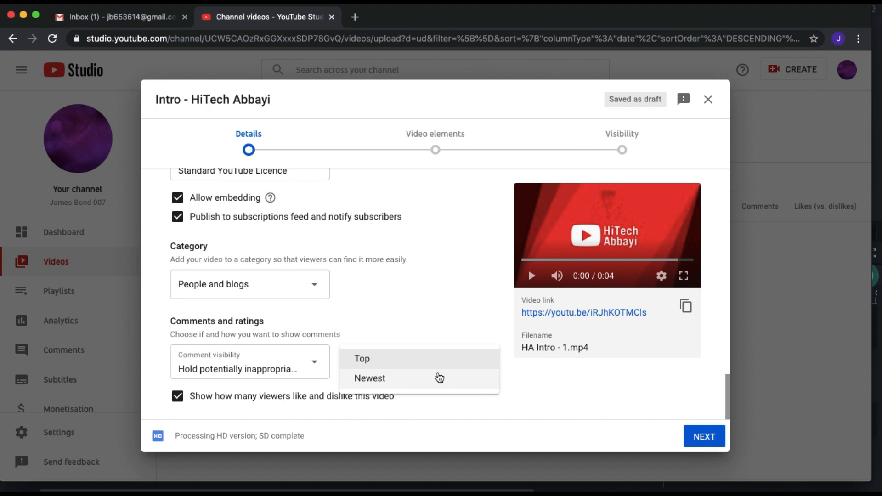
left_click(461, 298)
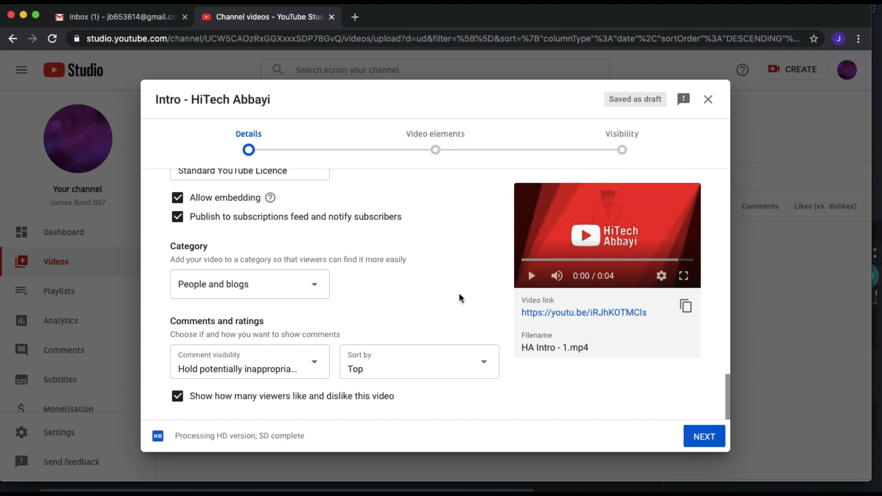
Finish the video details and continue past the video elements to the visibility settings without adding cards.
left_click(697, 437)
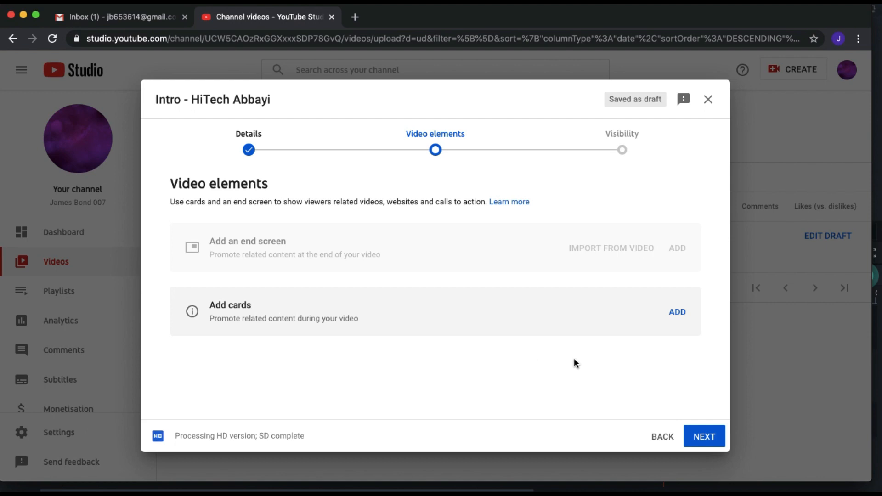
left_click(705, 437)
scroll(409, 333, "up", 3)
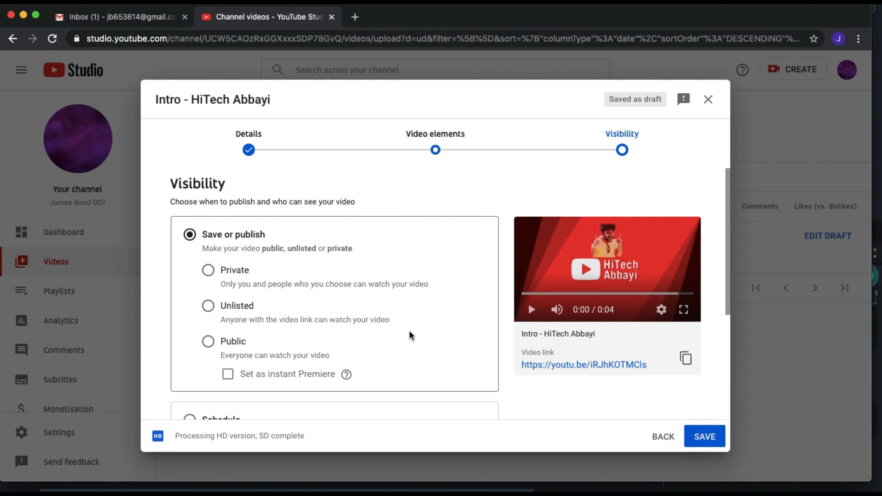
Try scheduling the video to become public on 29 Aug 2020.
scroll(409, 331, "down", 3)
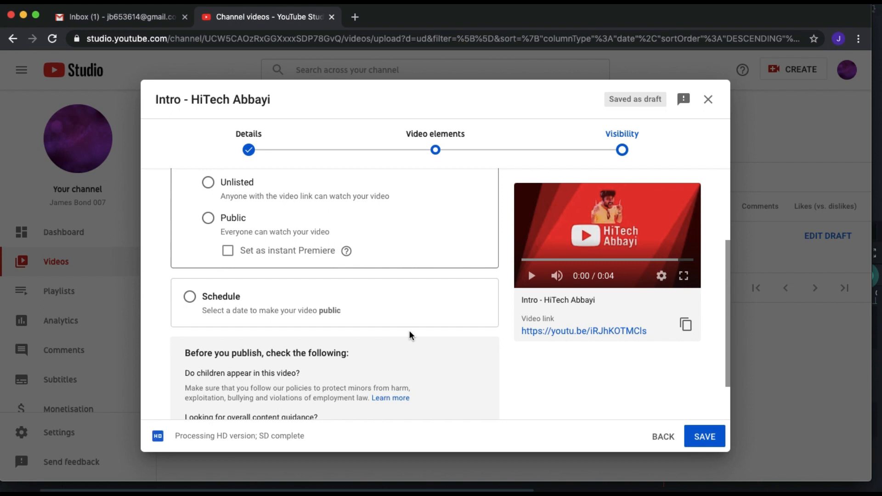
left_click(409, 322)
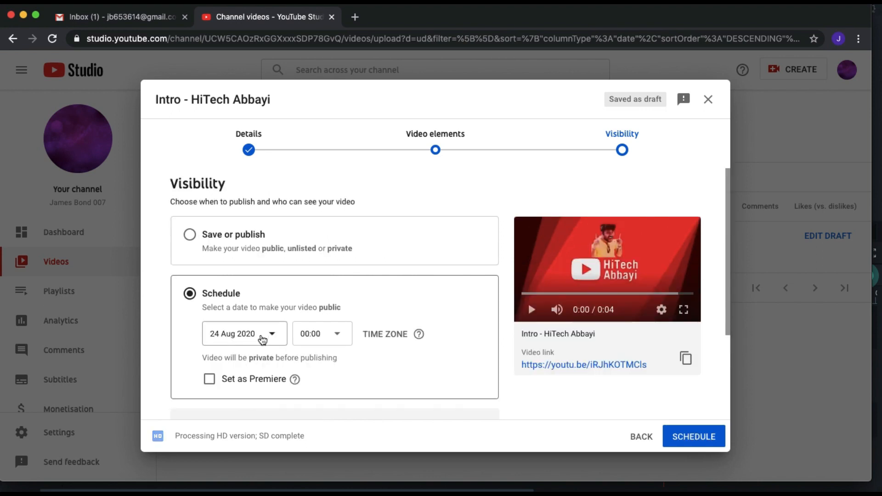
left_click(262, 339)
left_click(329, 245)
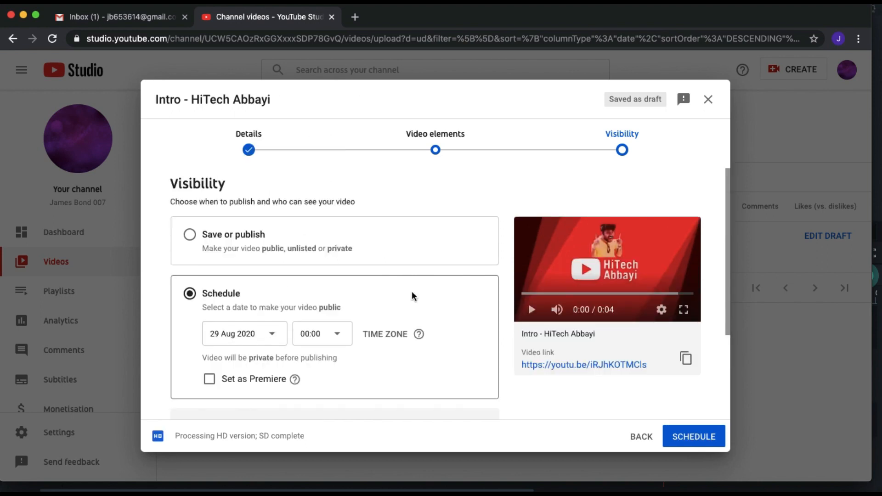
scroll(412, 296, "down", 5)
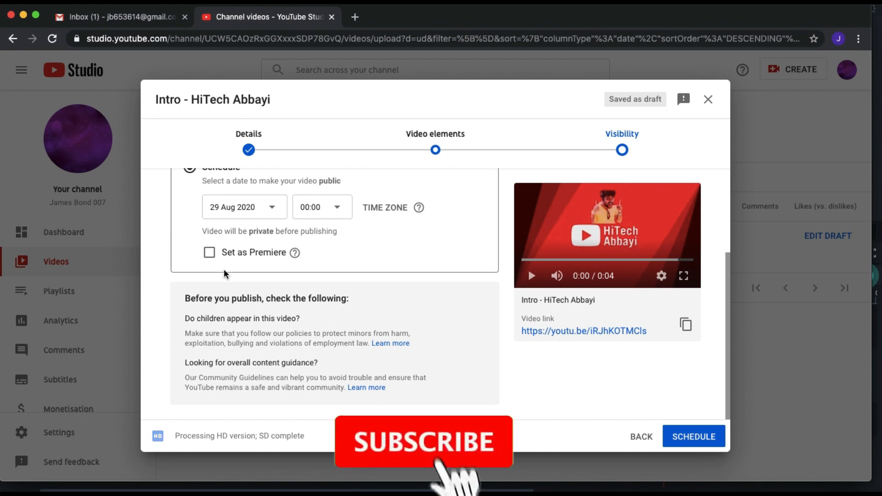
Switch from scheduling to immediate publishing, set the visibility to Public, and publish the video.
scroll(185, 252, "up", 5)
left_click(188, 236)
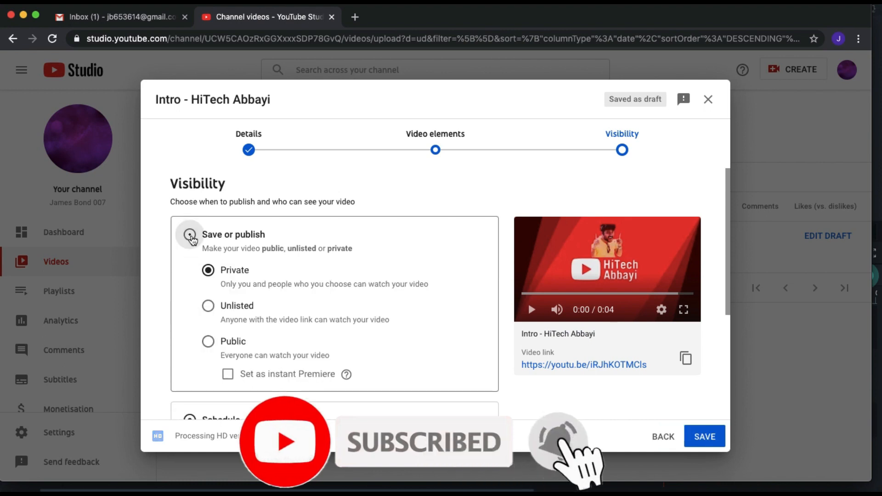
left_click(210, 341)
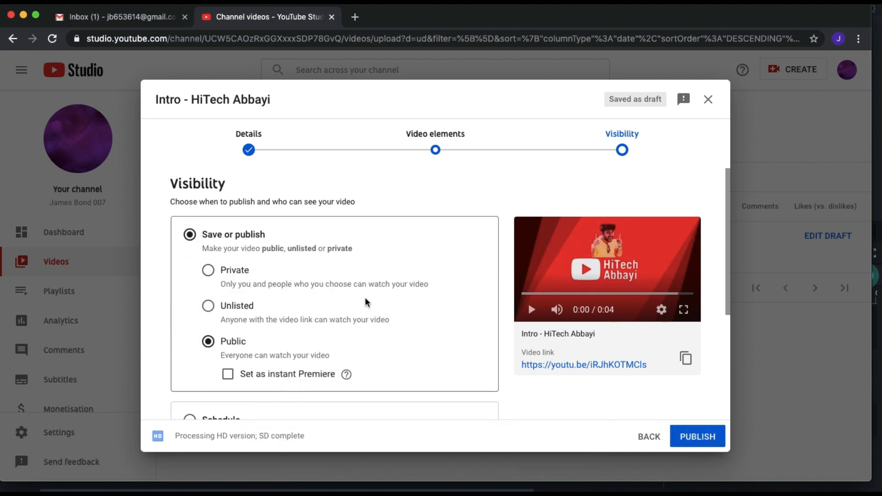
scroll(367, 359, "down", 2)
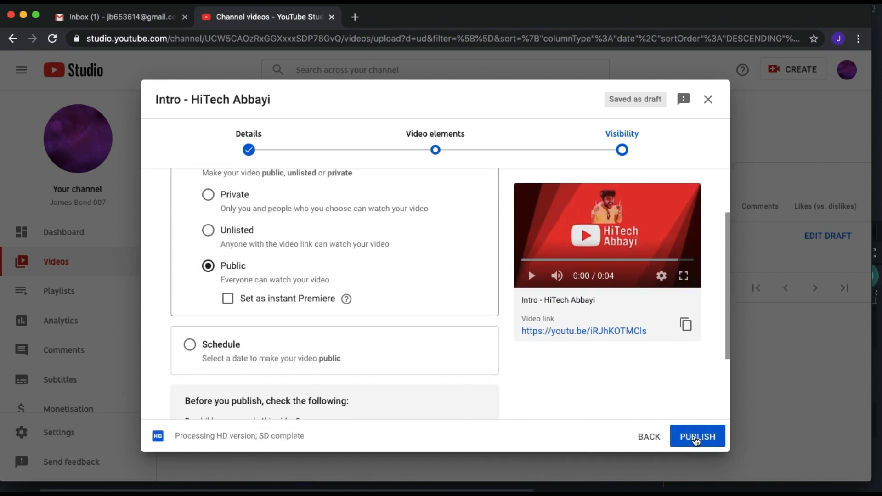
left_click(694, 436)
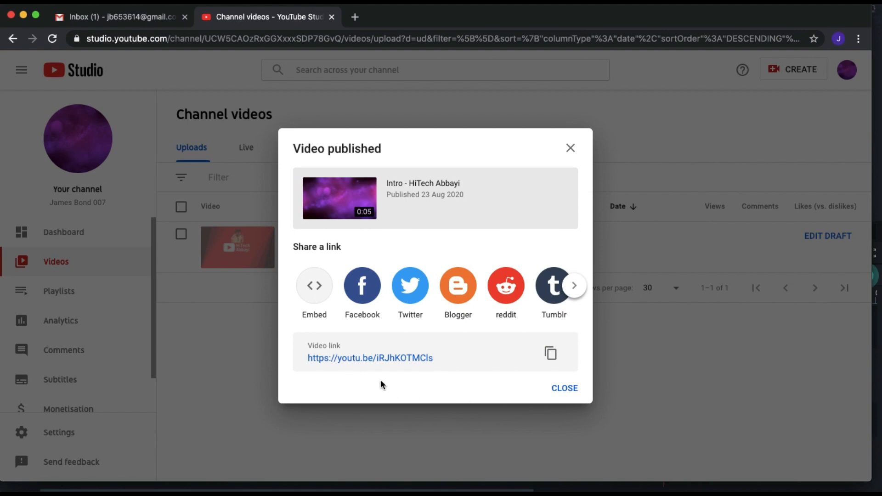
Copy the published video's link and open it in a new browser tab.
right_click(381, 361)
key("super+c")
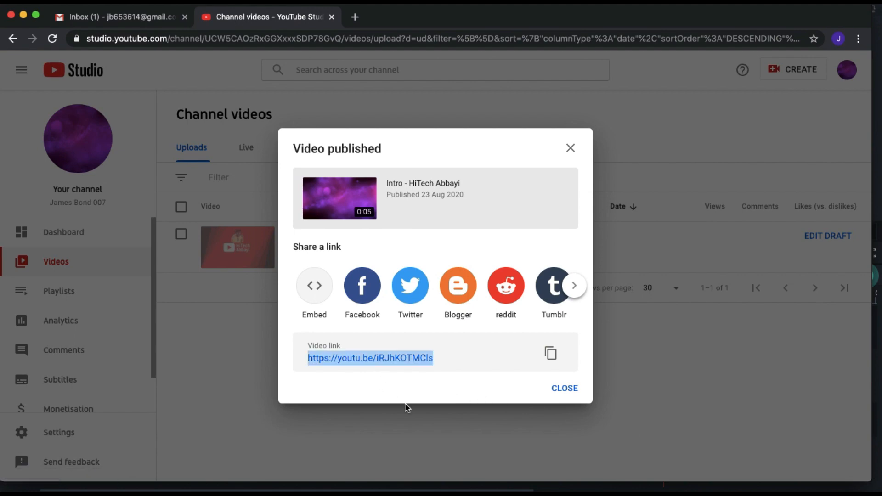
key("super+t")
key("super+v")
key("Return")
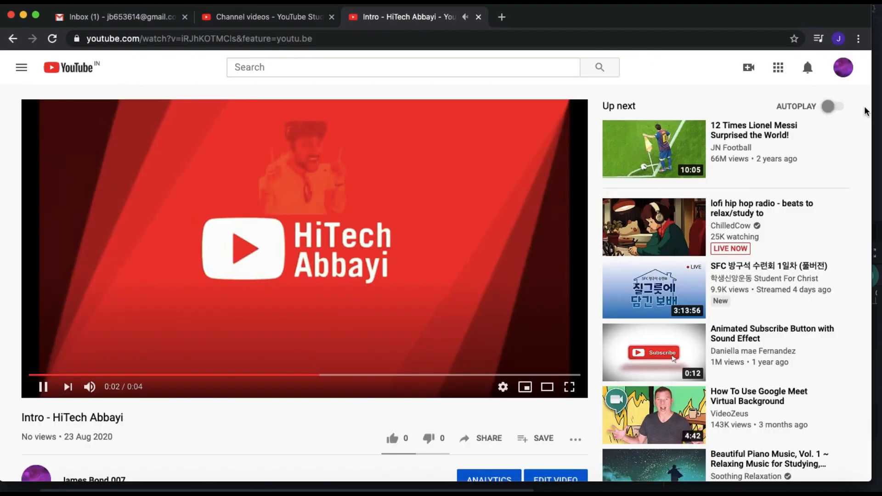